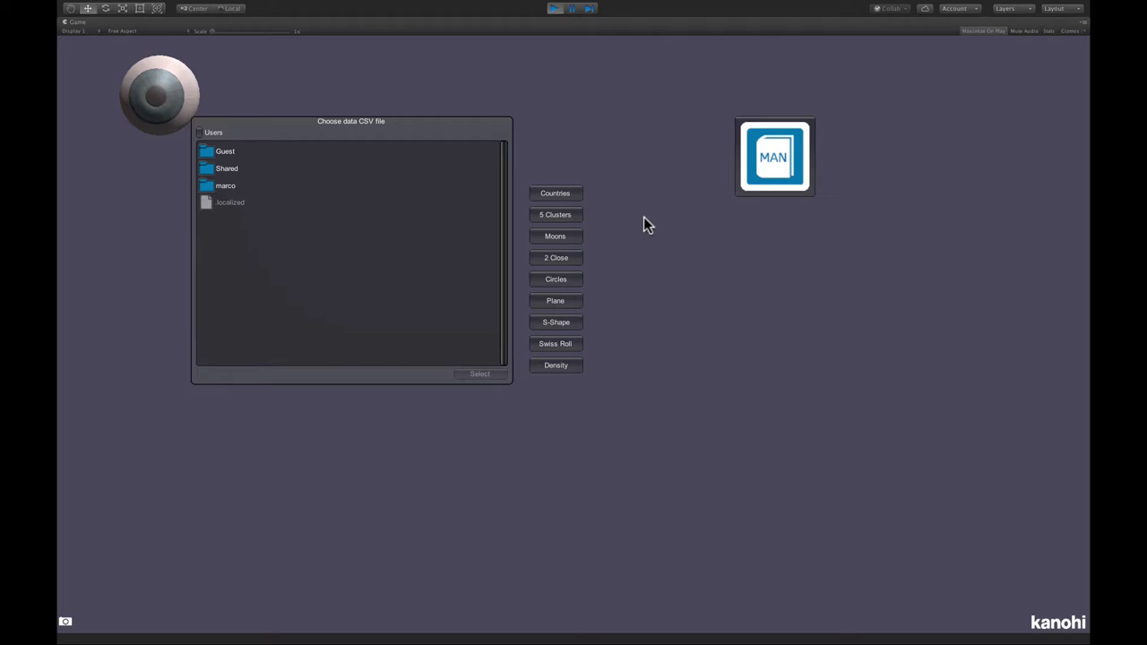
Load the 5 Clusters sample data set and display it as a 2D/3D scatter plot.
{"action": "left_click", "coordinate": [568, 215]}
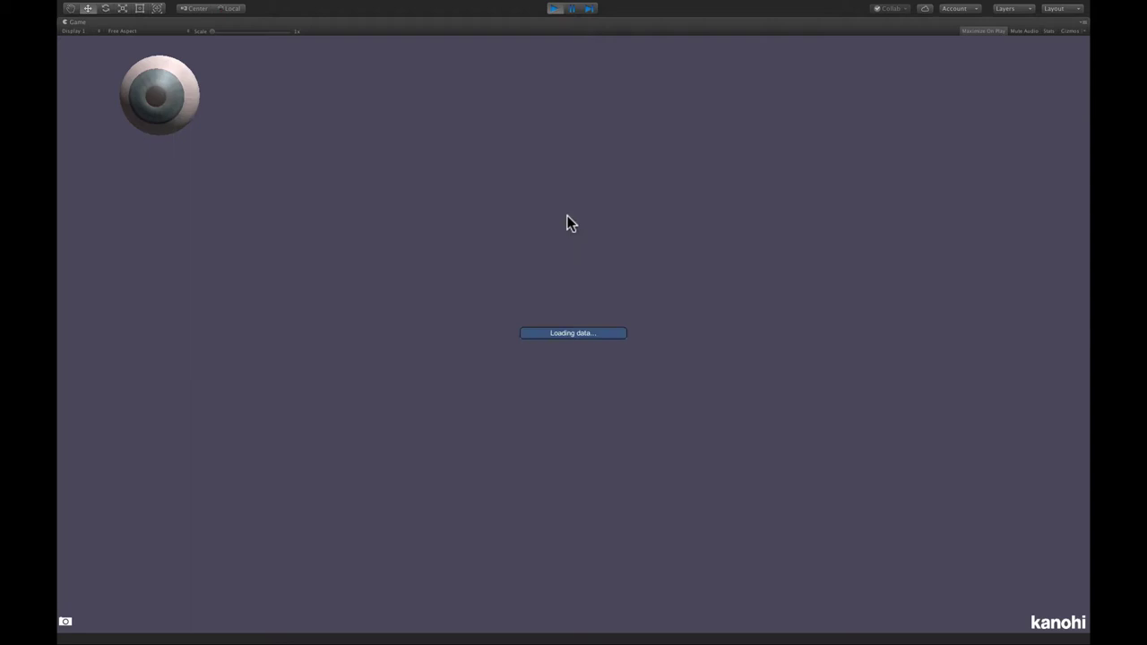
{"action": "left_click", "coordinate": [184, 107]}
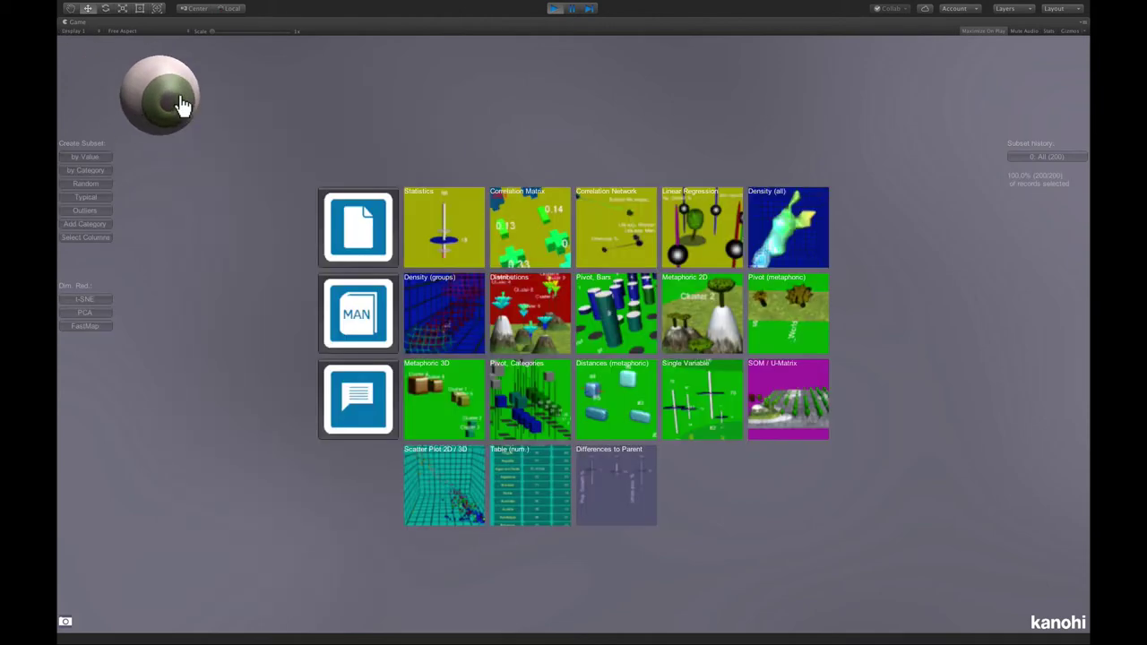
{"action": "left_click", "coordinate": [448, 485]}
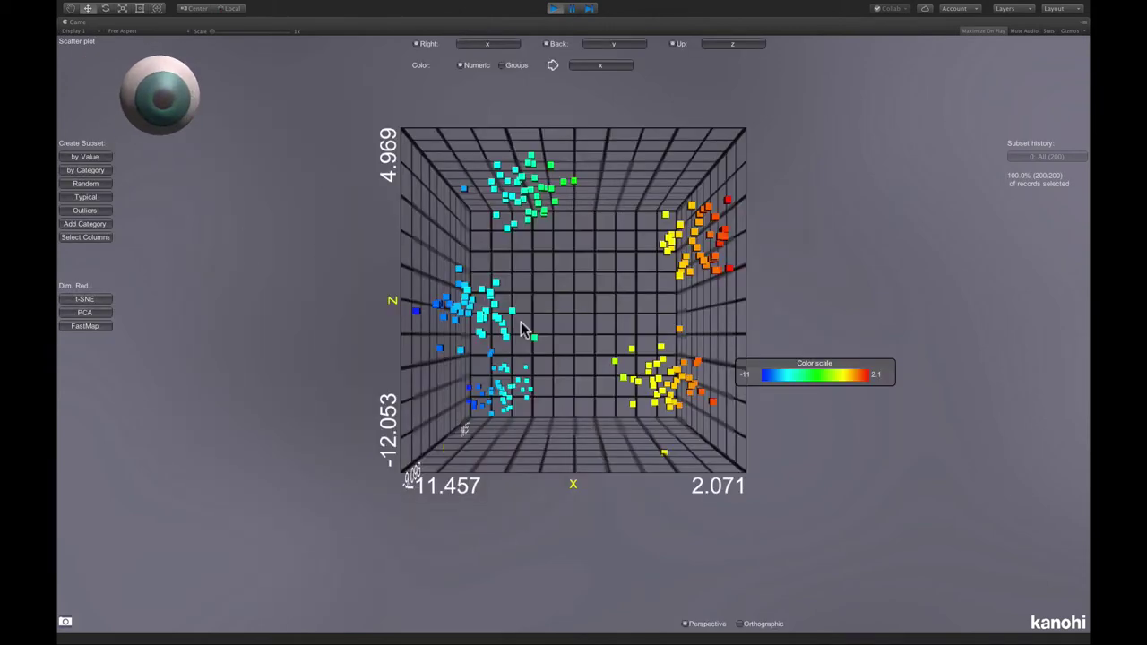
Color the scatter plot by groups using CLUST-KMEANS with 3 clusters.
{"action": "left_click_drag", "start_coordinate": [527, 349], "coordinate": [661, 357]}
{"action": "left_click_drag", "start_coordinate": [547, 409], "coordinate": [590, 413]}
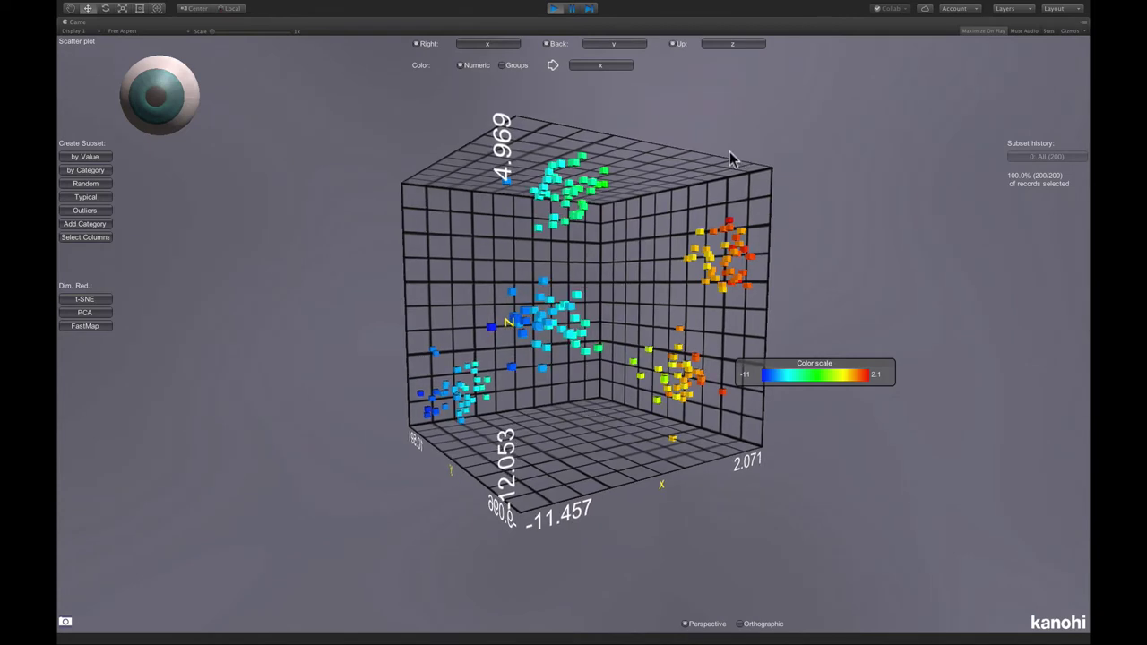
{"action": "left_click", "coordinate": [513, 70]}
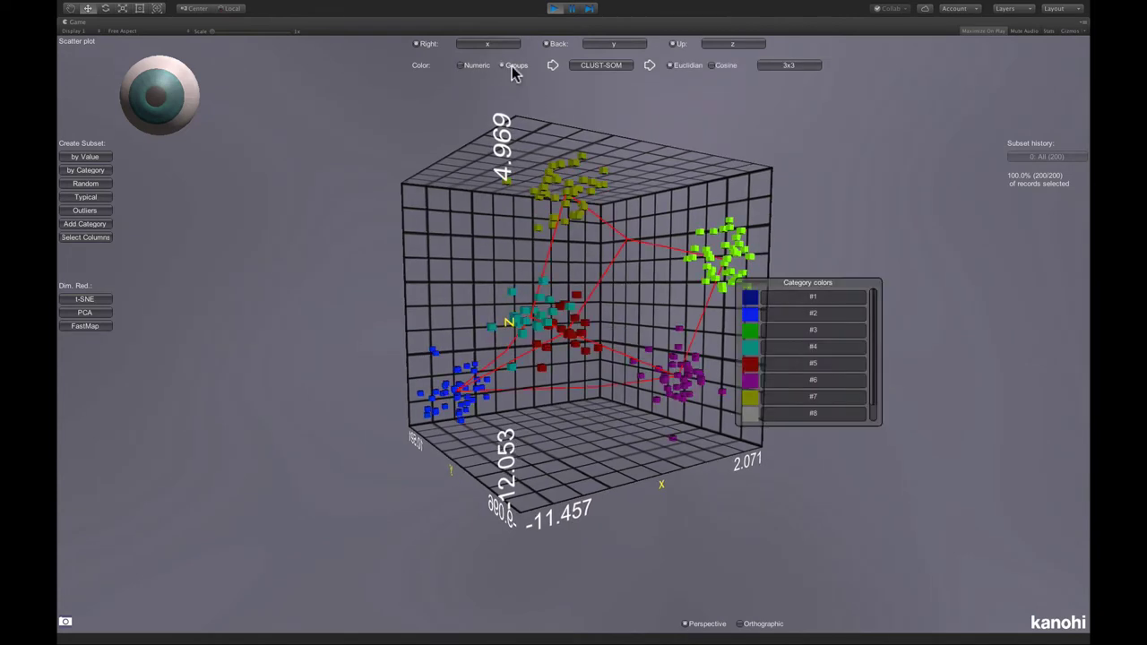
{"action": "left_click", "coordinate": [600, 68]}
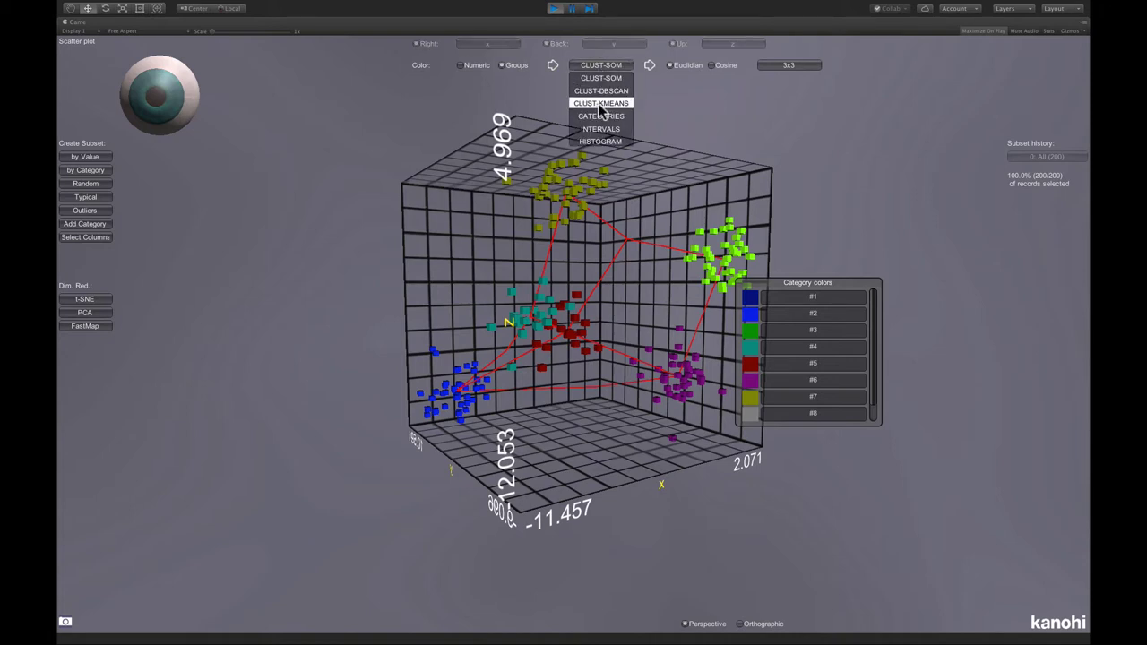
{"action": "left_click", "coordinate": [601, 104]}
{"action": "left_click", "coordinate": [690, 68]}
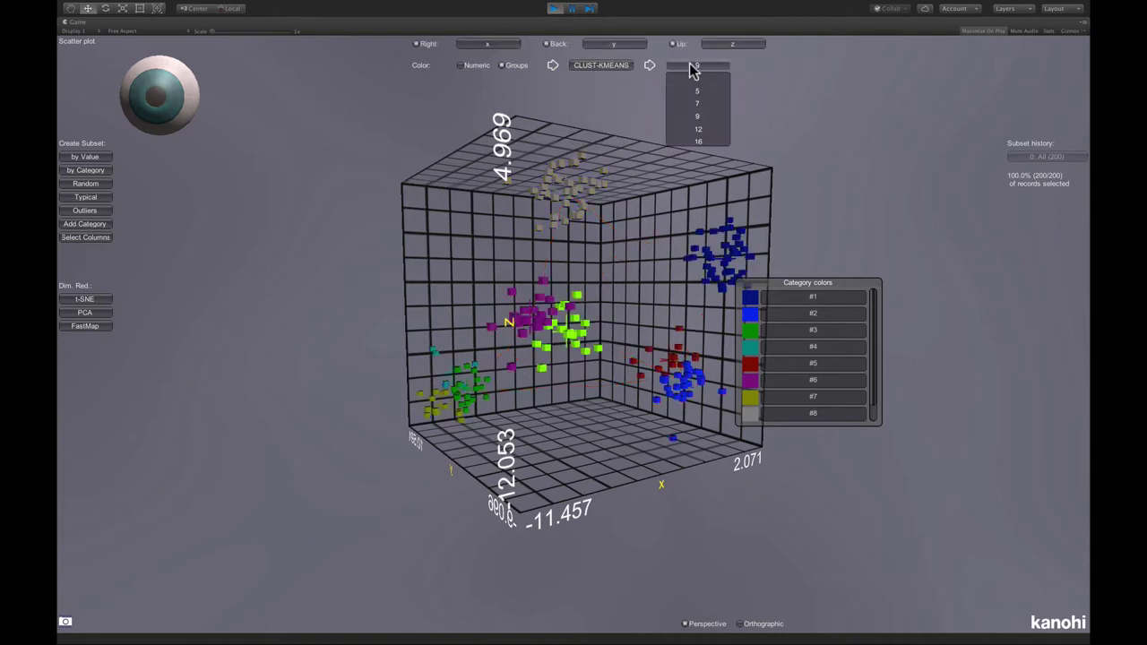
{"action": "left_click", "coordinate": [692, 80]}
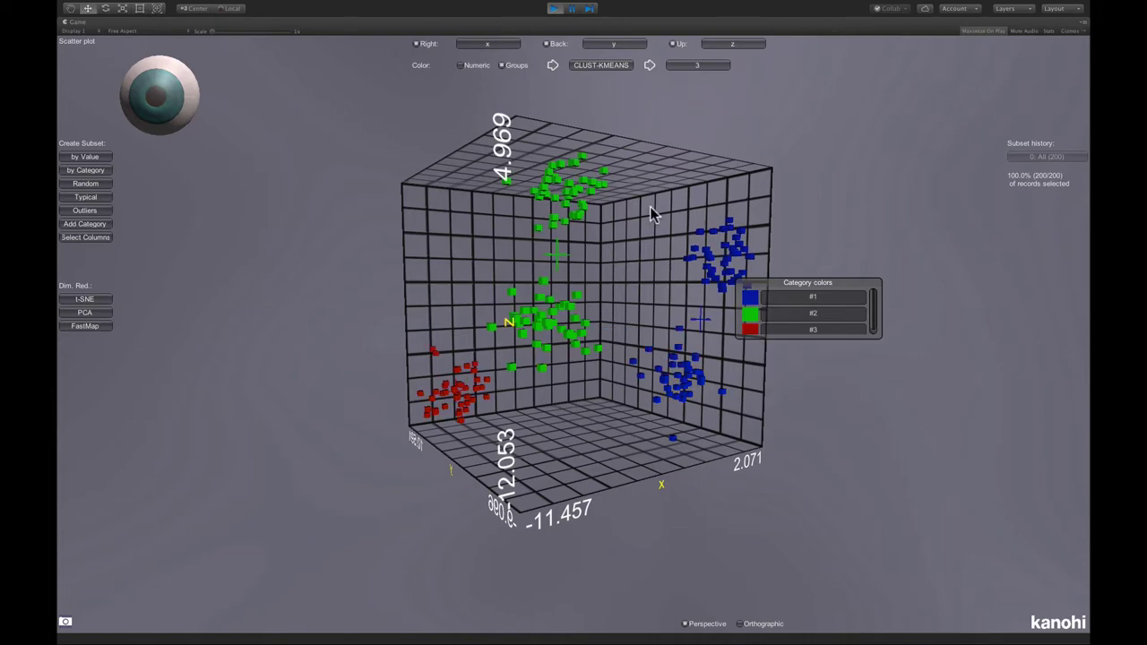
Set the number of k-means clusters to 5 and view the rest of the category color legend.
{"action": "left_click_drag", "start_coordinate": [649, 213], "coordinate": [442, 237]}
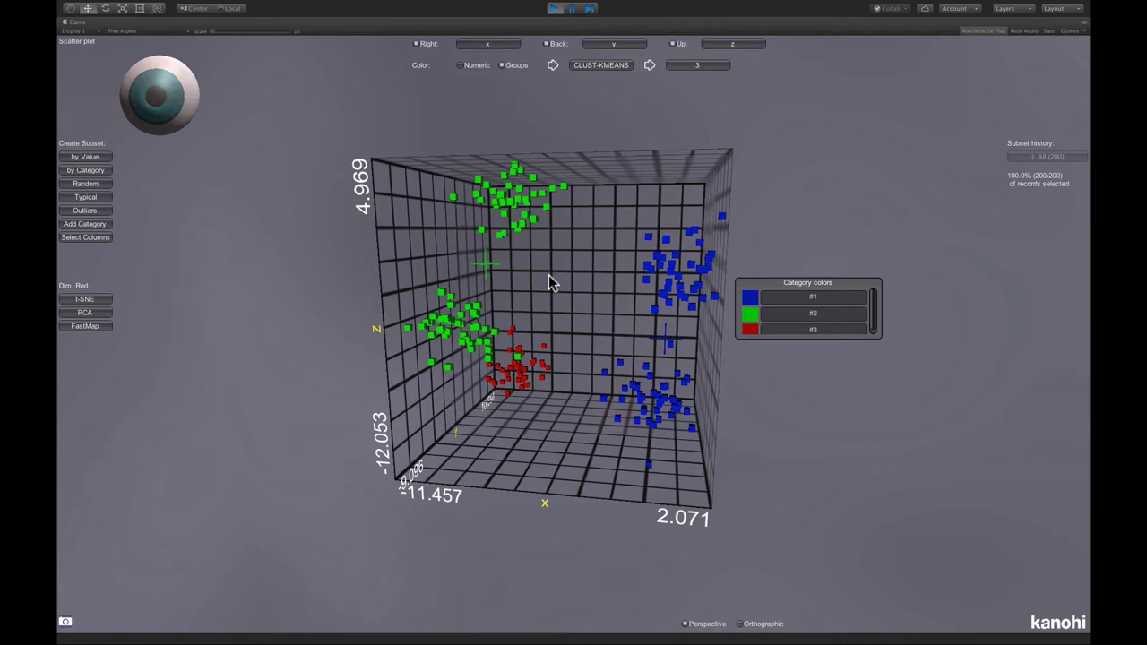
{"action": "left_click_drag", "start_coordinate": [581, 276], "coordinate": [539, 264]}
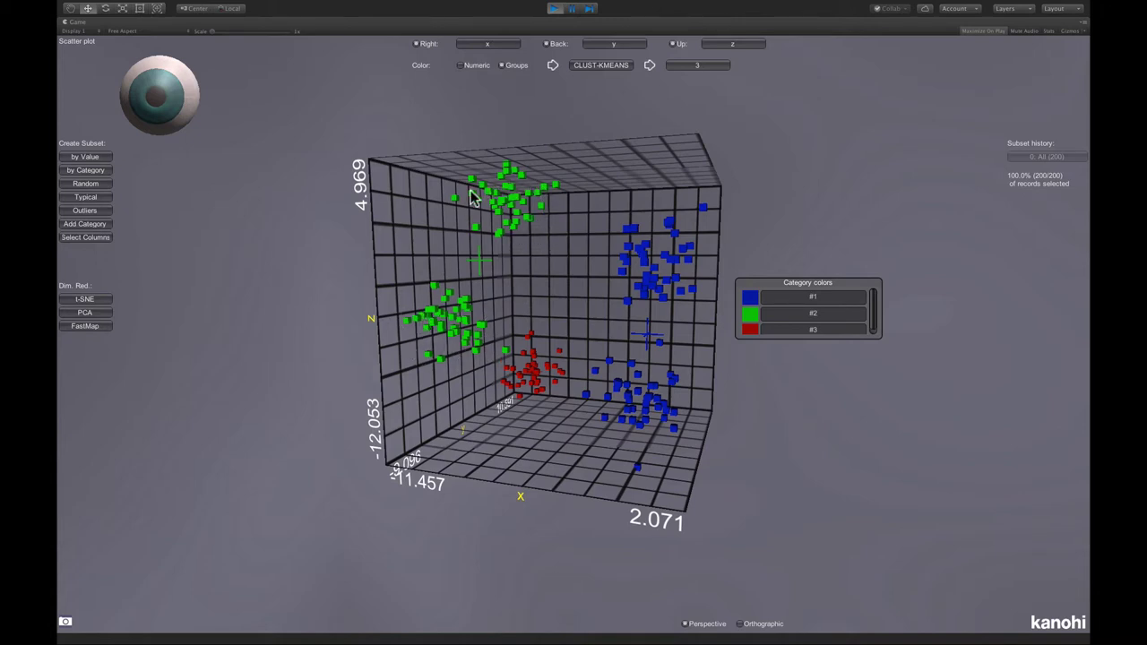
{"action": "left_click_drag", "start_coordinate": [517, 276], "coordinate": [571, 279]}
{"action": "left_click", "coordinate": [708, 68]}
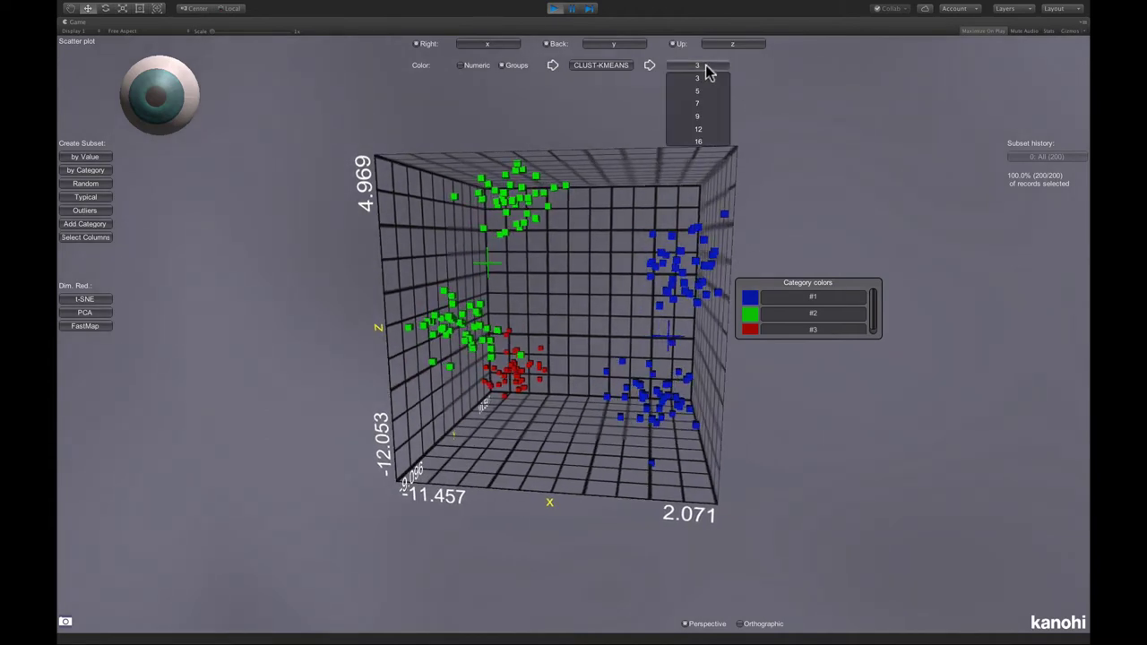
{"action": "left_click", "coordinate": [702, 88]}
{"action": "left_click_drag", "start_coordinate": [617, 225], "coordinate": [643, 205]}
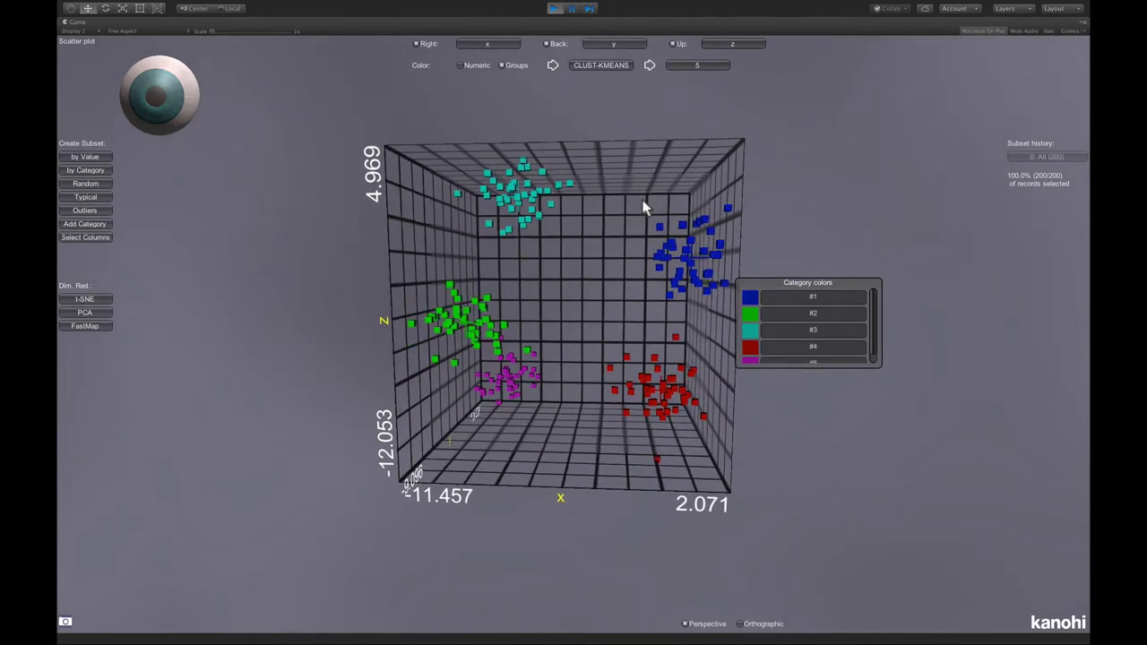
{"action": "left_click_drag", "start_coordinate": [874, 315], "coordinate": [871, 333]}
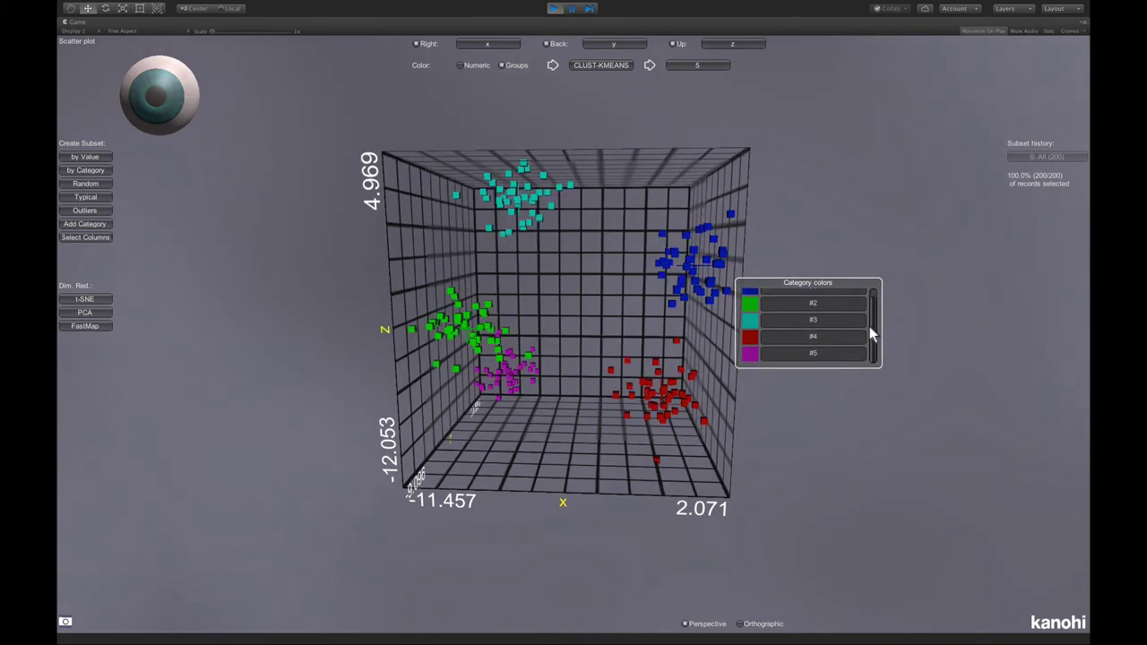
Set the number of k-means clusters to 7 and inspect how the point clouds are split.
{"action": "left_click", "coordinate": [694, 68]}
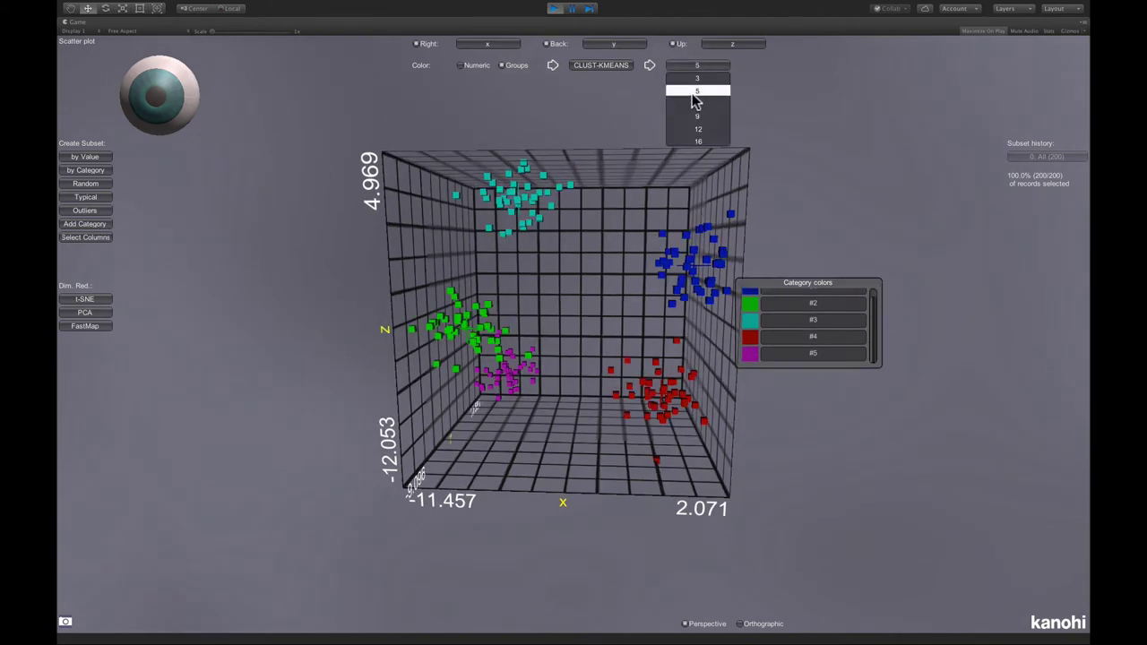
{"action": "left_click", "coordinate": [695, 105]}
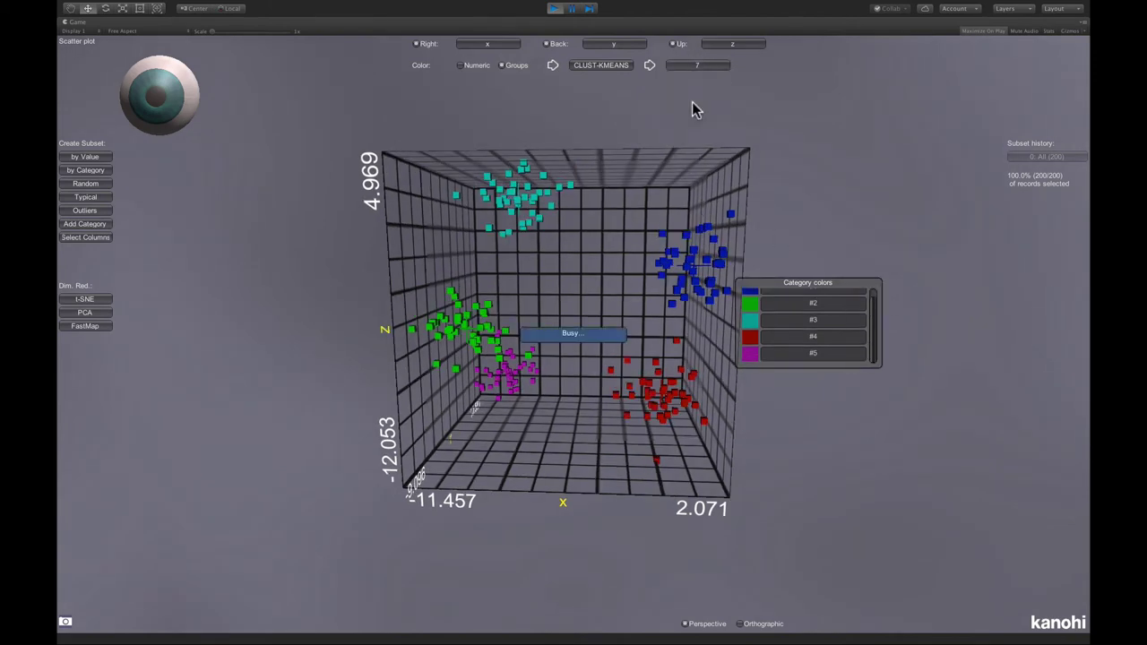
{"action": "left_click_drag", "start_coordinate": [597, 265], "coordinate": [539, 249]}
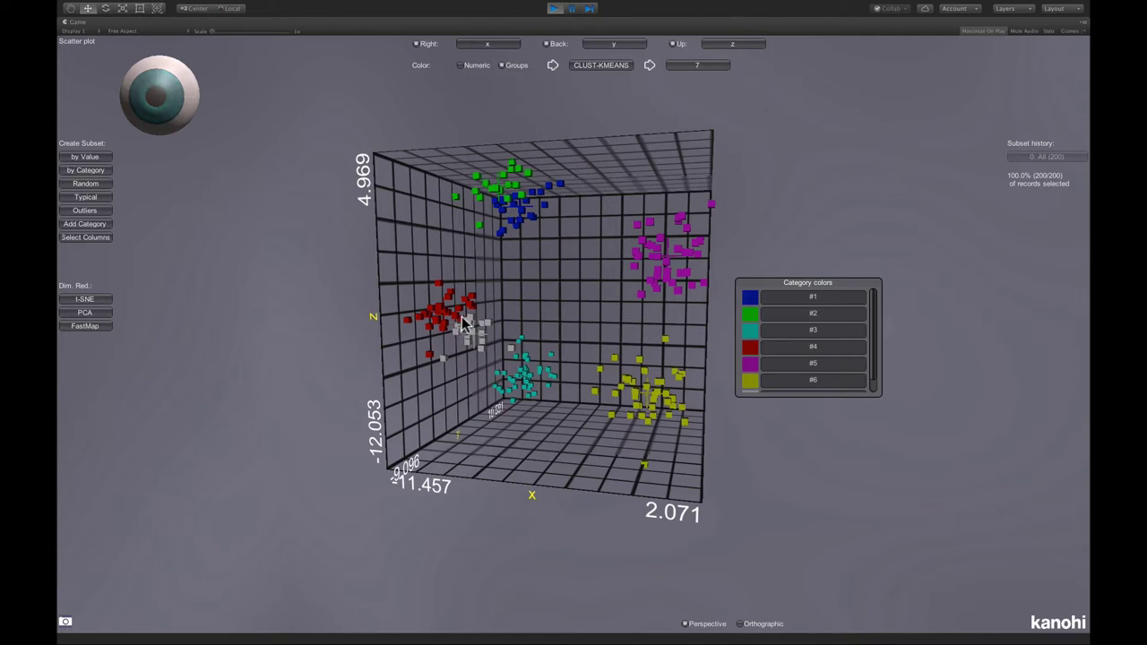
Switch the scatter plot's grouping method to CLUST-SOM and inspect the network connecting the clusters from several angles.
{"action": "left_click", "coordinate": [599, 68]}
{"action": "left_click", "coordinate": [597, 78]}
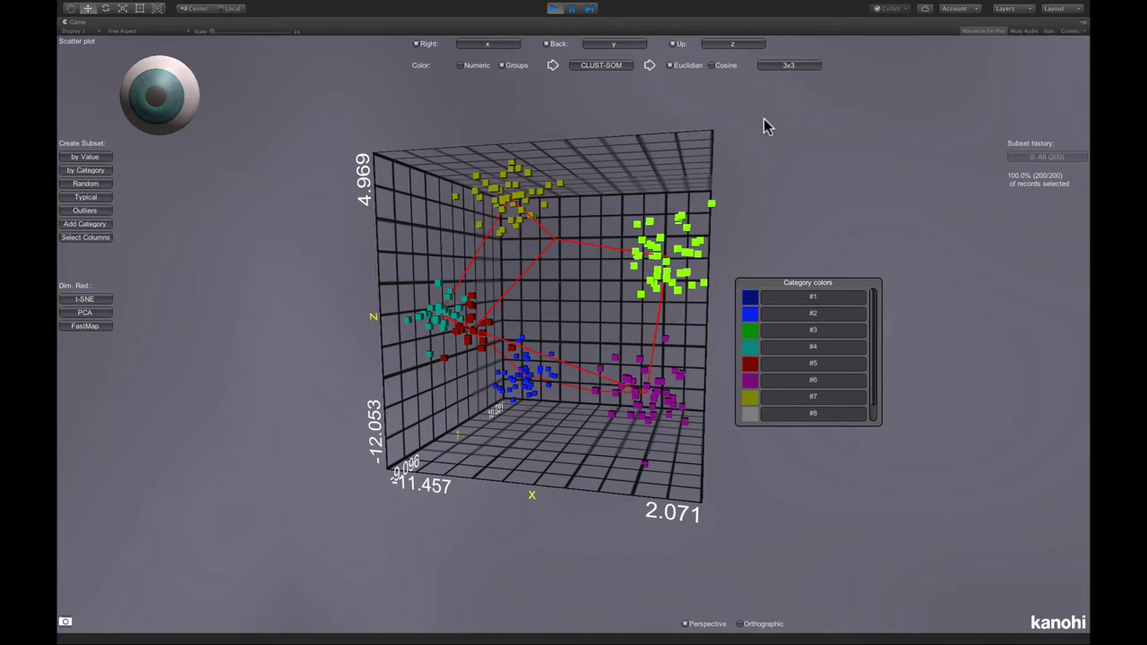
{"action": "left_click_drag", "start_coordinate": [761, 121], "coordinate": [695, 197]}
{"action": "left_click_drag", "start_coordinate": [617, 287], "coordinate": [579, 289]}
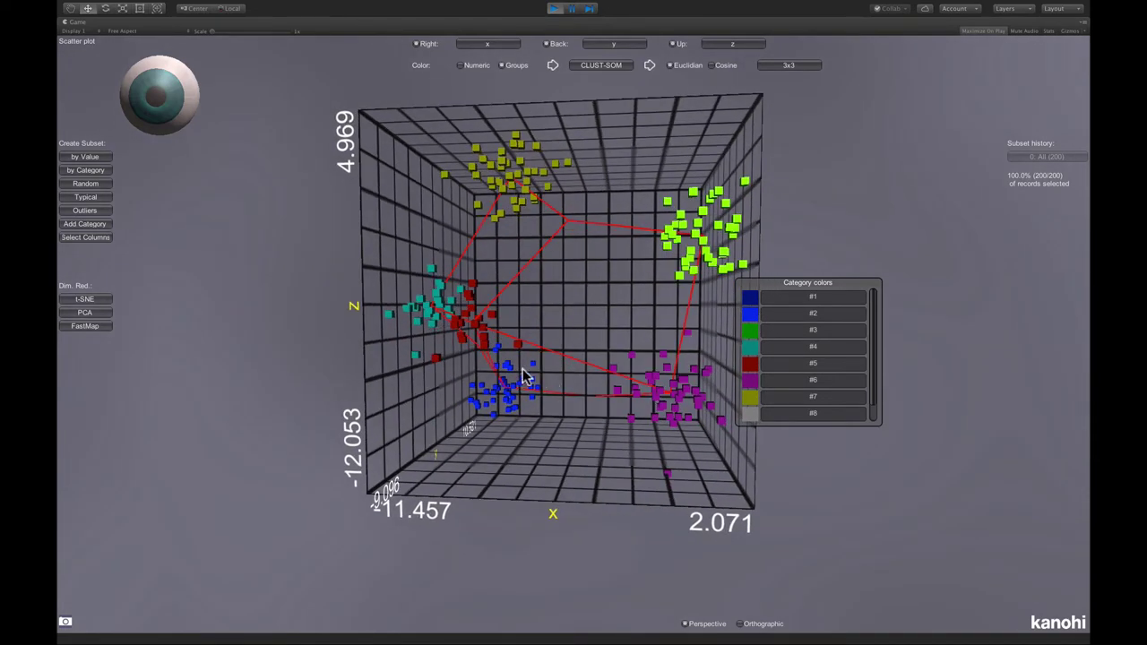
{"action": "left_click_drag", "start_coordinate": [568, 313], "coordinate": [591, 351]}
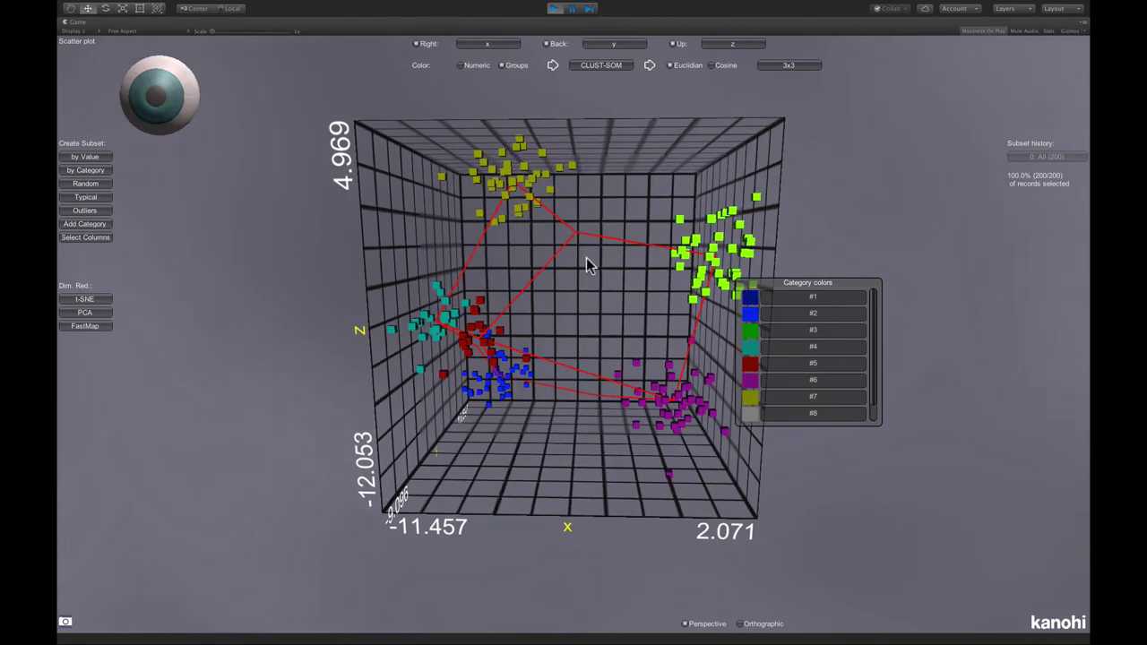
{"action": "left_click_drag", "start_coordinate": [586, 346], "coordinate": [611, 253]}
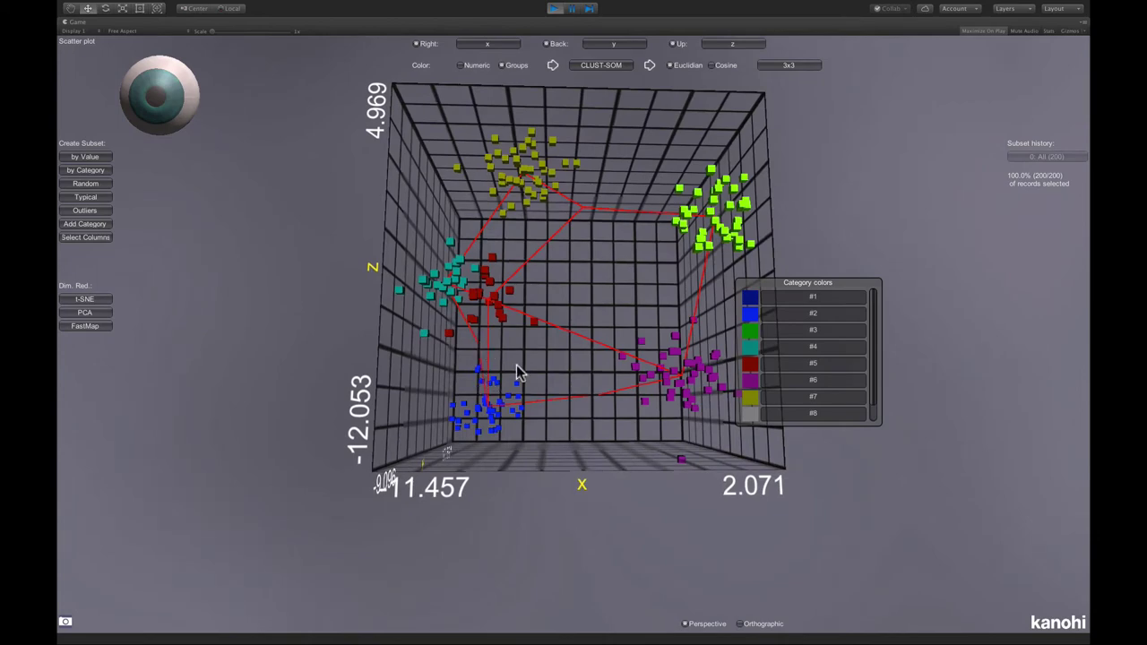
{"action": "left_click_drag", "start_coordinate": [595, 398], "coordinate": [579, 329]}
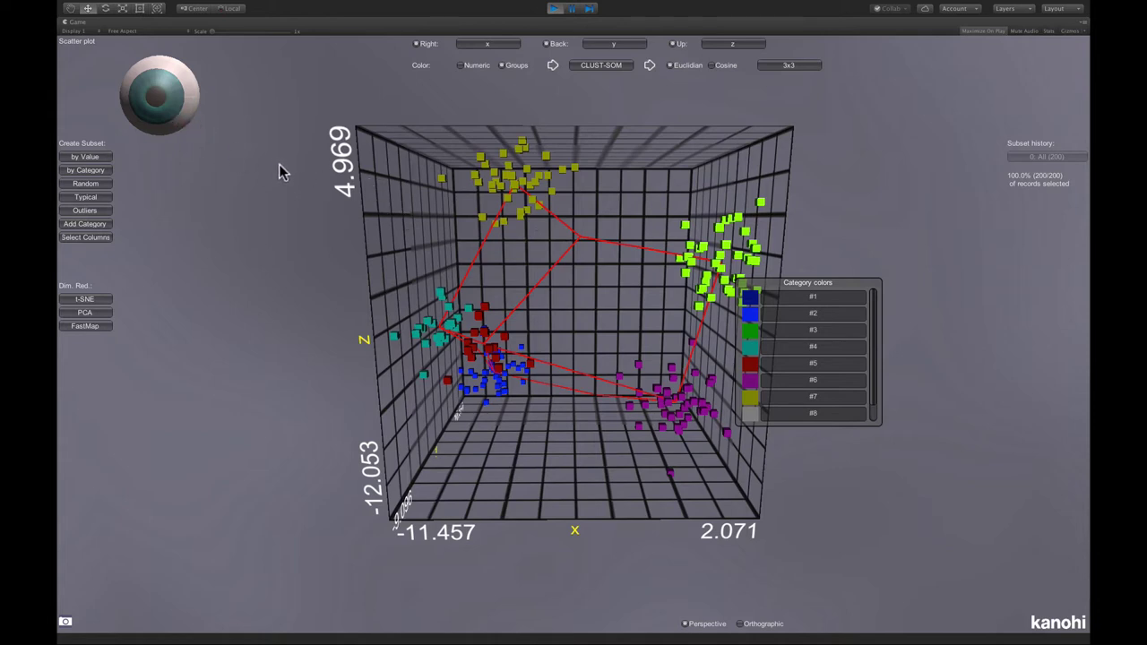
Display the data in the Metaphoric 2D visualization and group it with CLUST-KMEANS.
{"action": "key", "text": "space"}
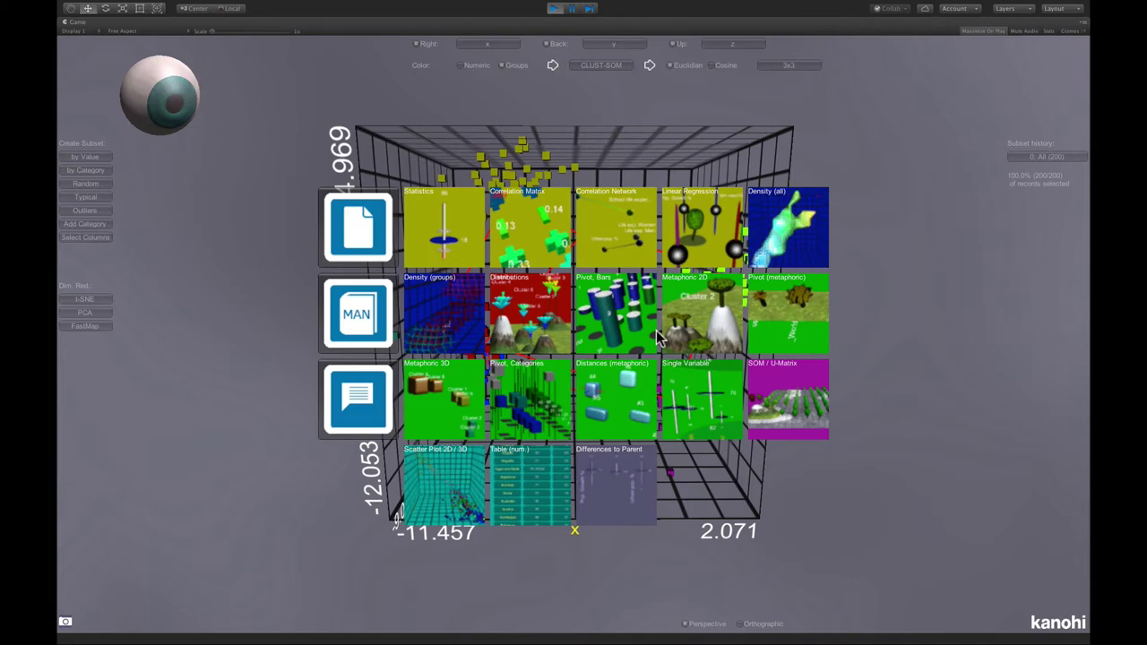
{"action": "left_click", "coordinate": [689, 314]}
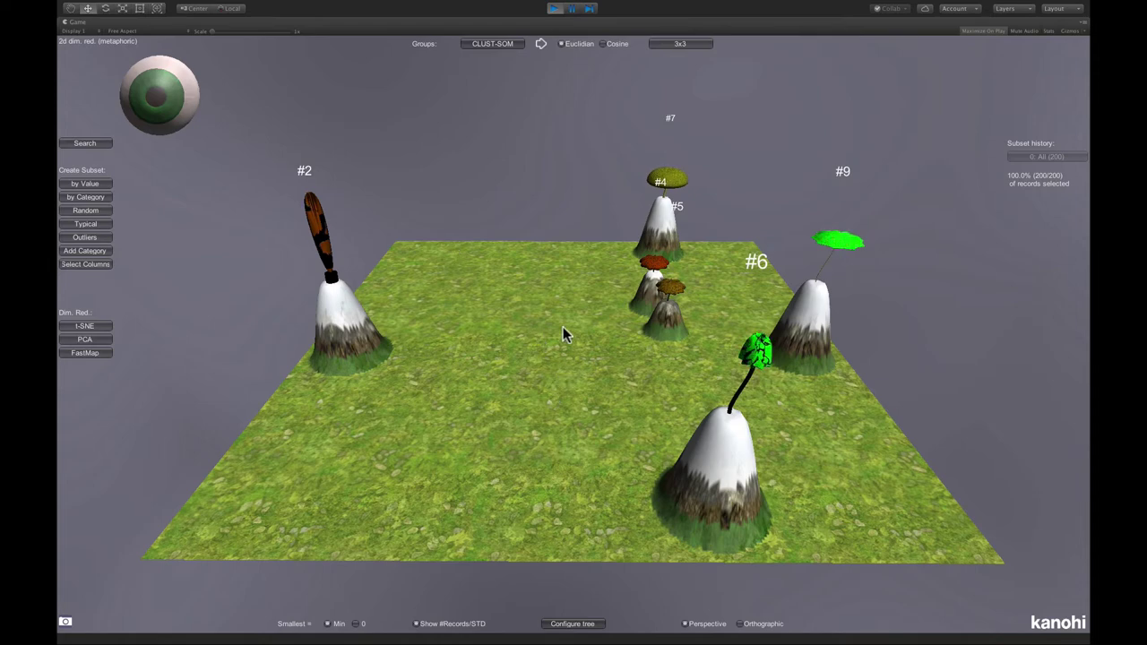
{"action": "left_click", "coordinate": [509, 44]}
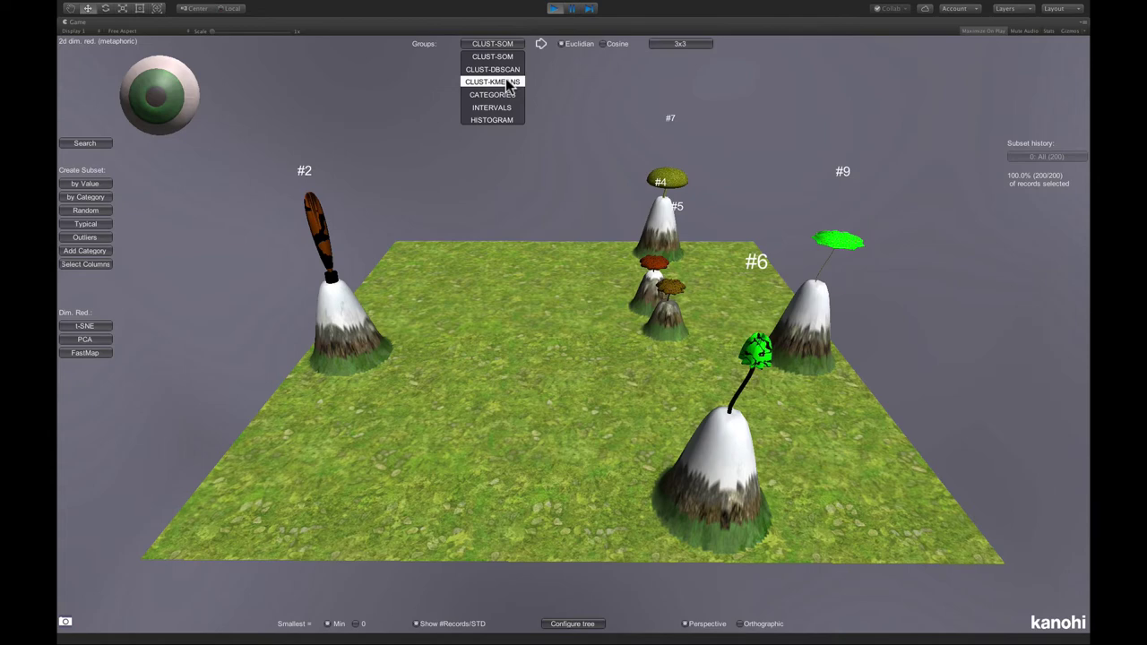
{"action": "left_click", "coordinate": [505, 78]}
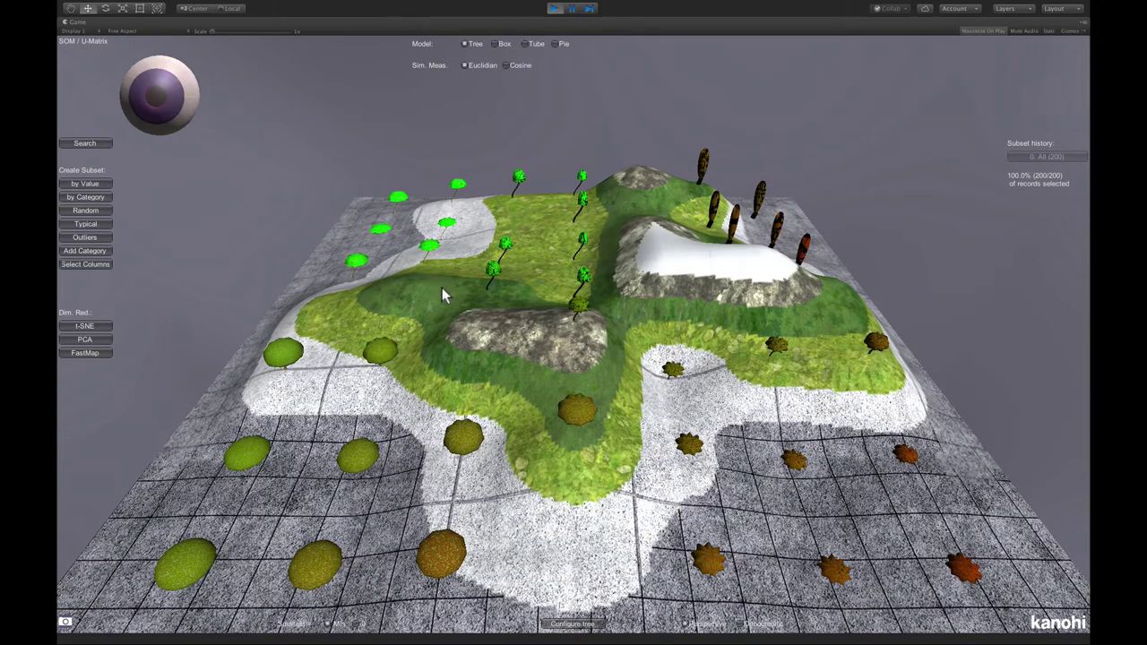
Examine the hills and valleys between the tree groups in the SOM / U-Matrix landscape.
{"action": "left_click_drag", "start_coordinate": [442, 288], "coordinate": [443, 249]}
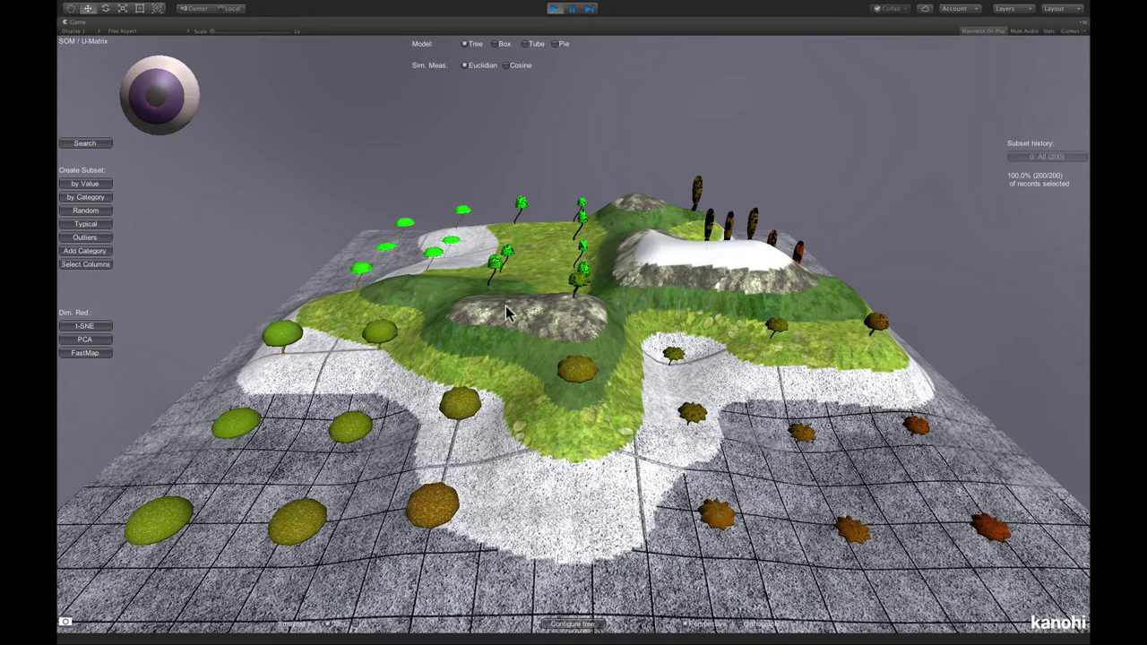
{"action": "left_click_drag", "start_coordinate": [504, 325], "coordinate": [461, 330]}
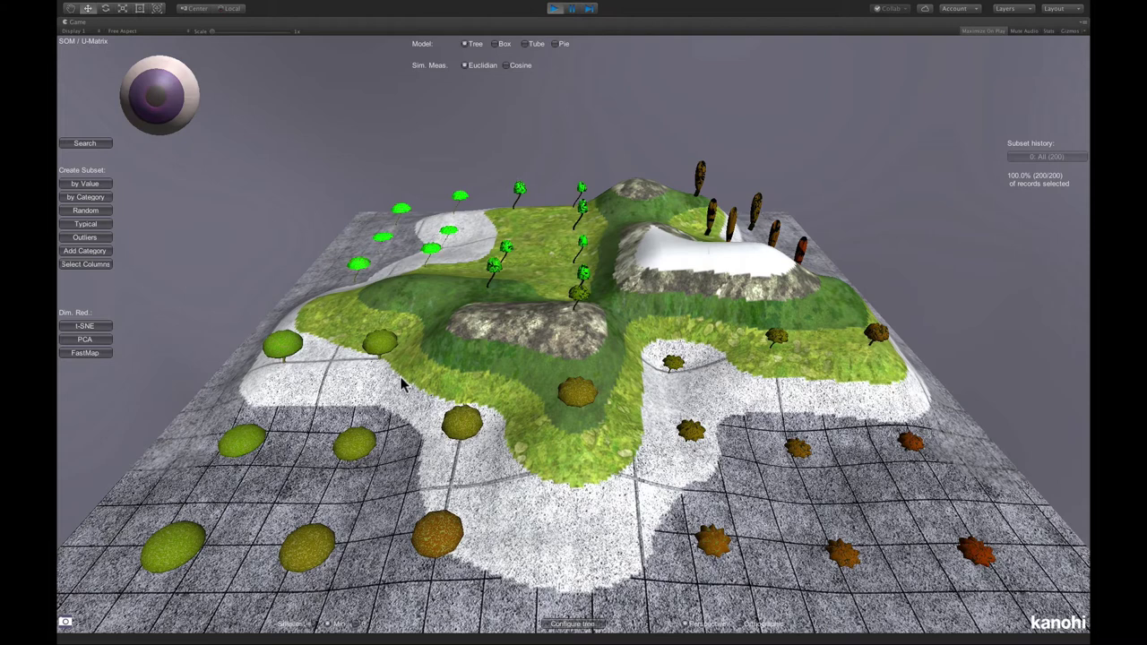
{"action": "scroll", "coordinate": [466, 361], "scroll_direction": "up", "scroll_amount": 2}
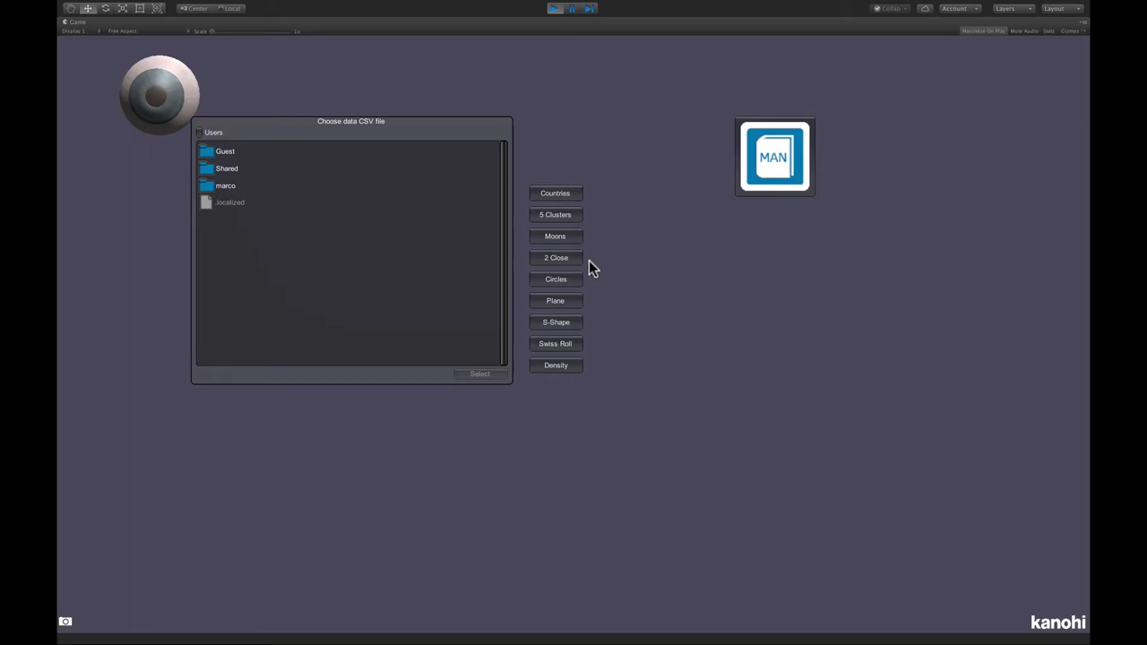
Load the 2 Close sample data set and display it as a 2D/3D scatter plot.
{"action": "left_click", "coordinate": [555, 257]}
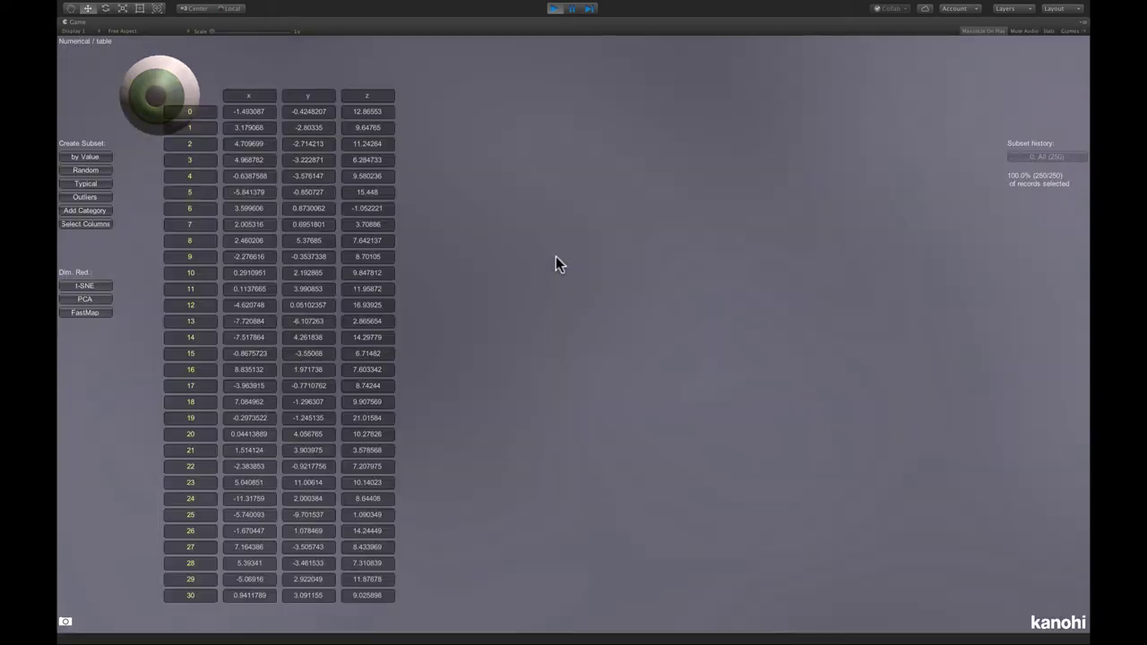
{"action": "left_click", "coordinate": [170, 106]}
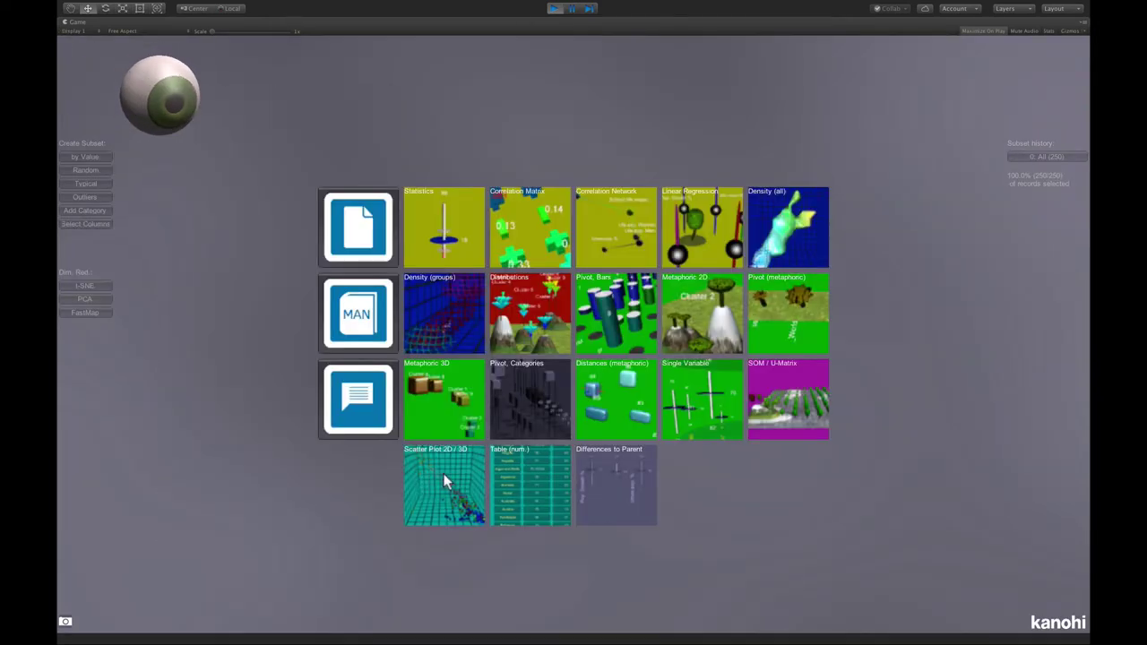
{"action": "left_click", "coordinate": [445, 482]}
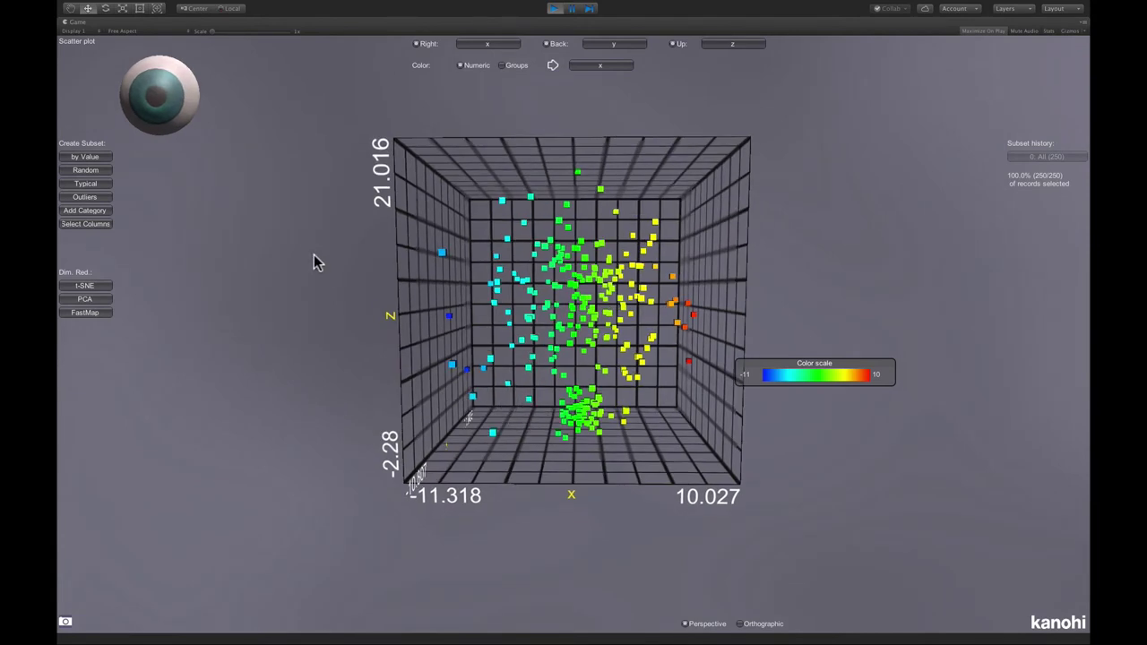
Display the Density (all) iso surface and reduce the shown portion to about 47% of records.
{"action": "left_click", "coordinate": [181, 117]}
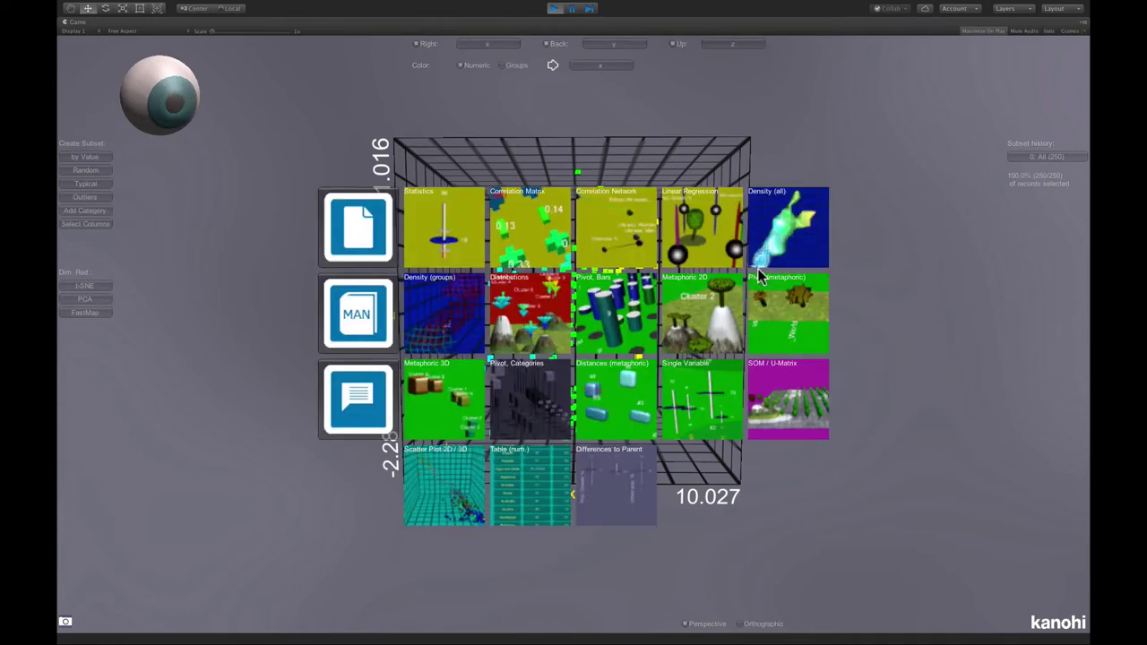
{"action": "left_click", "coordinate": [775, 238]}
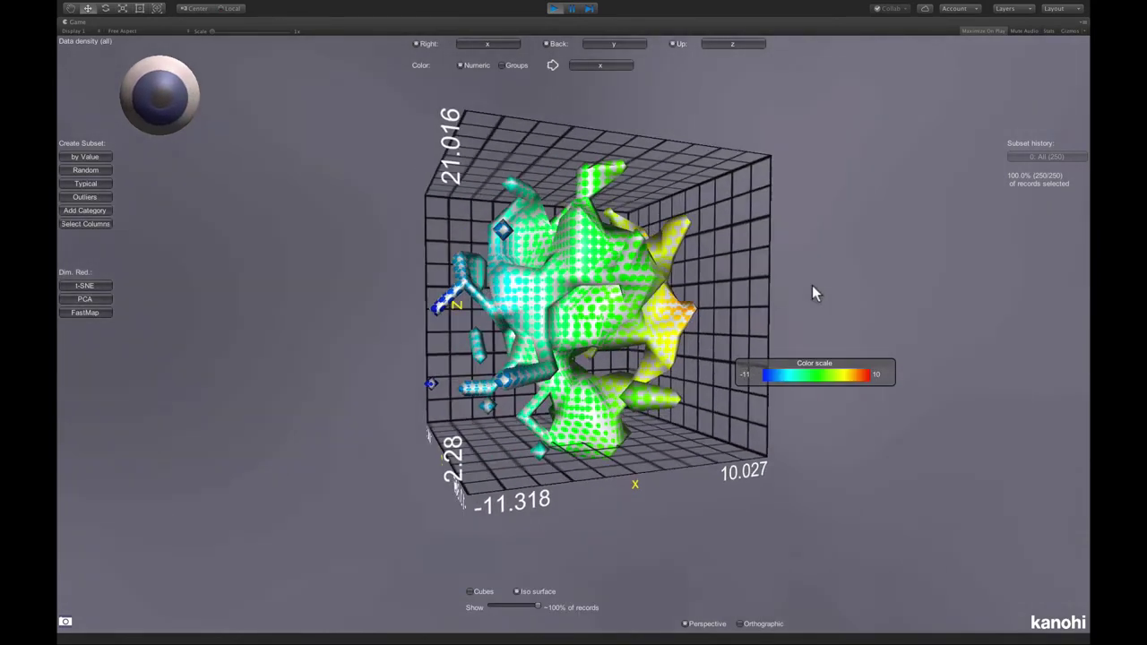
{"action": "left_click_drag", "start_coordinate": [812, 285], "coordinate": [663, 318]}
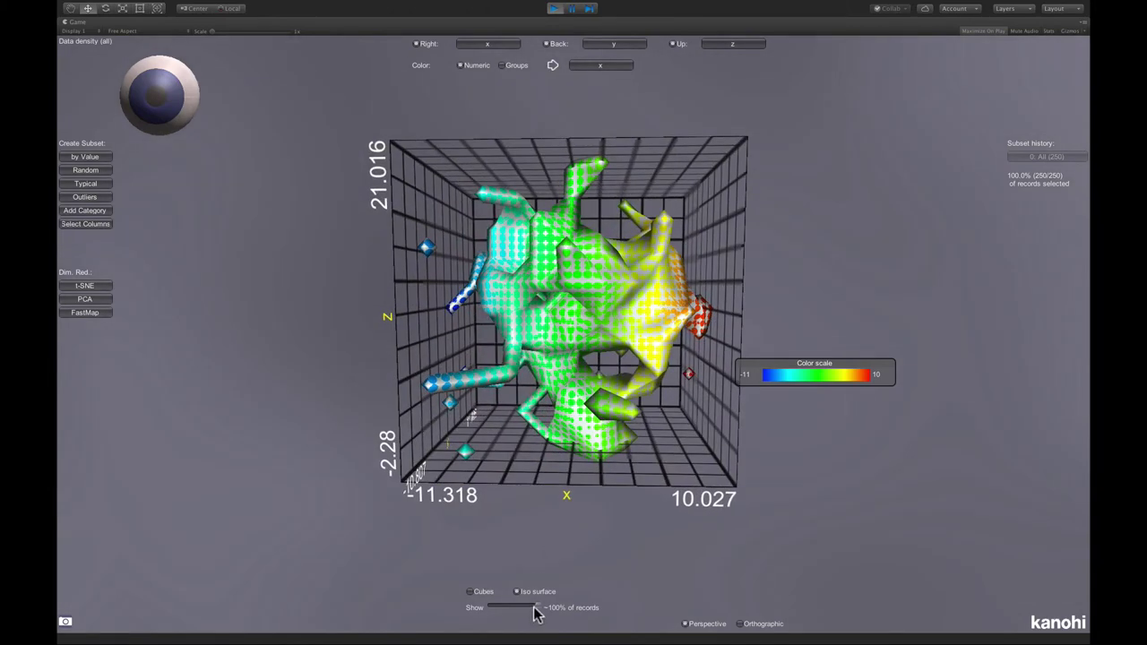
{"action": "left_click_drag", "start_coordinate": [534, 608], "coordinate": [513, 608]}
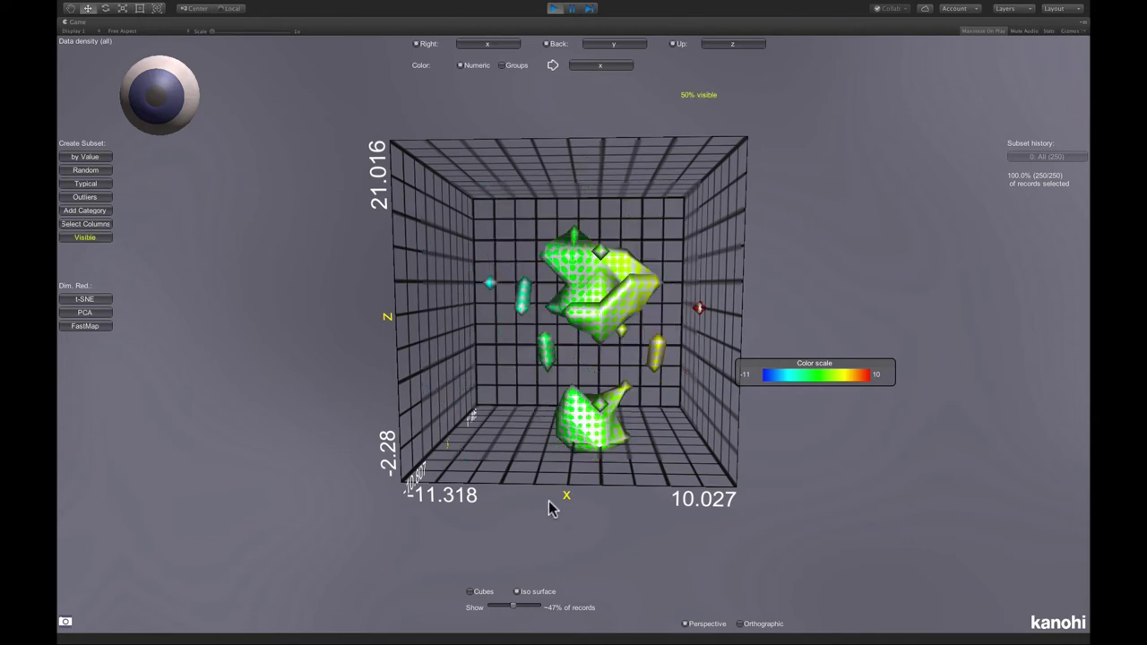
Reduce the shown portion of the density iso surface to about 12% of records.
{"action": "left_click_drag", "start_coordinate": [550, 505], "coordinate": [556, 509]}
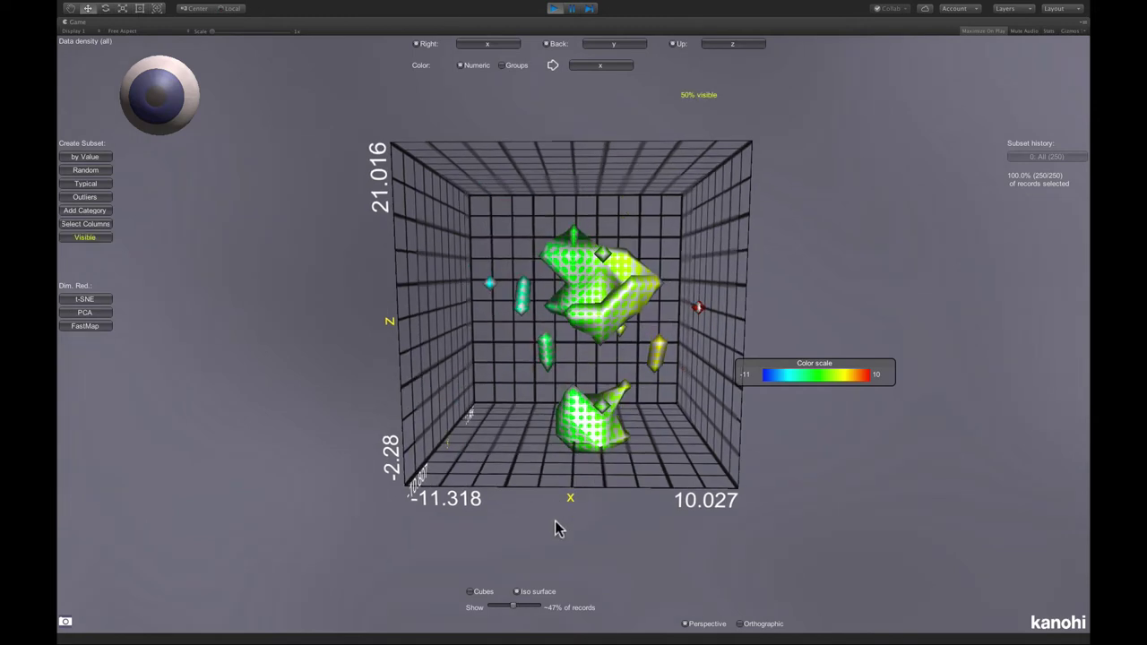
{"action": "left_click_drag", "start_coordinate": [515, 612], "coordinate": [499, 613]}
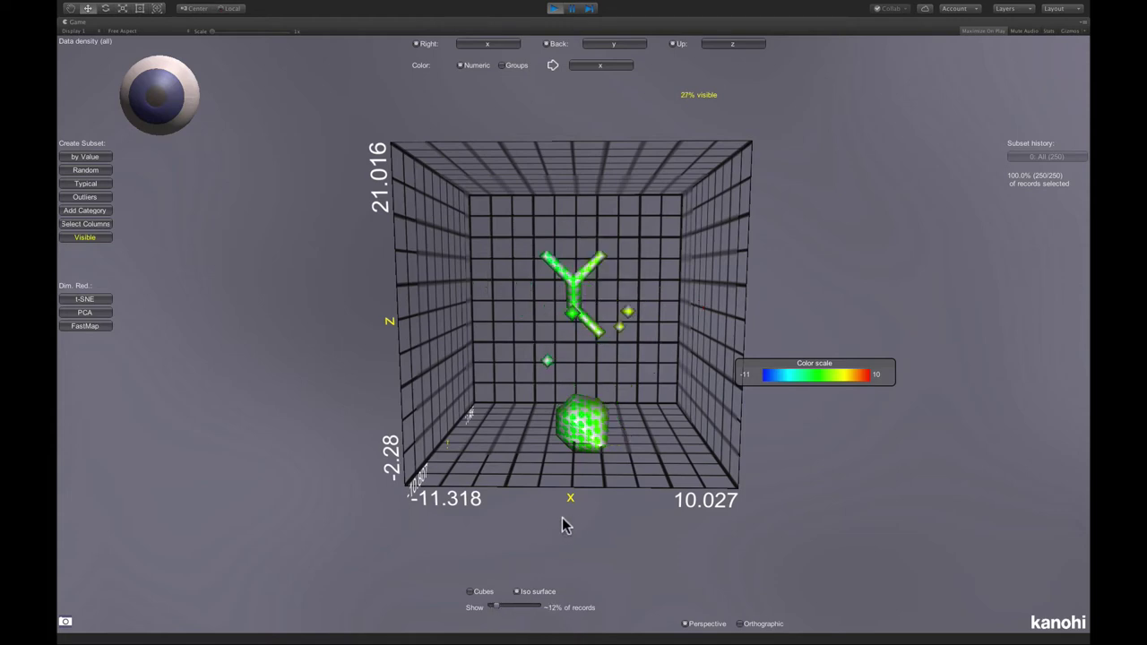
{"action": "left_click_drag", "start_coordinate": [562, 519], "coordinate": [600, 520]}
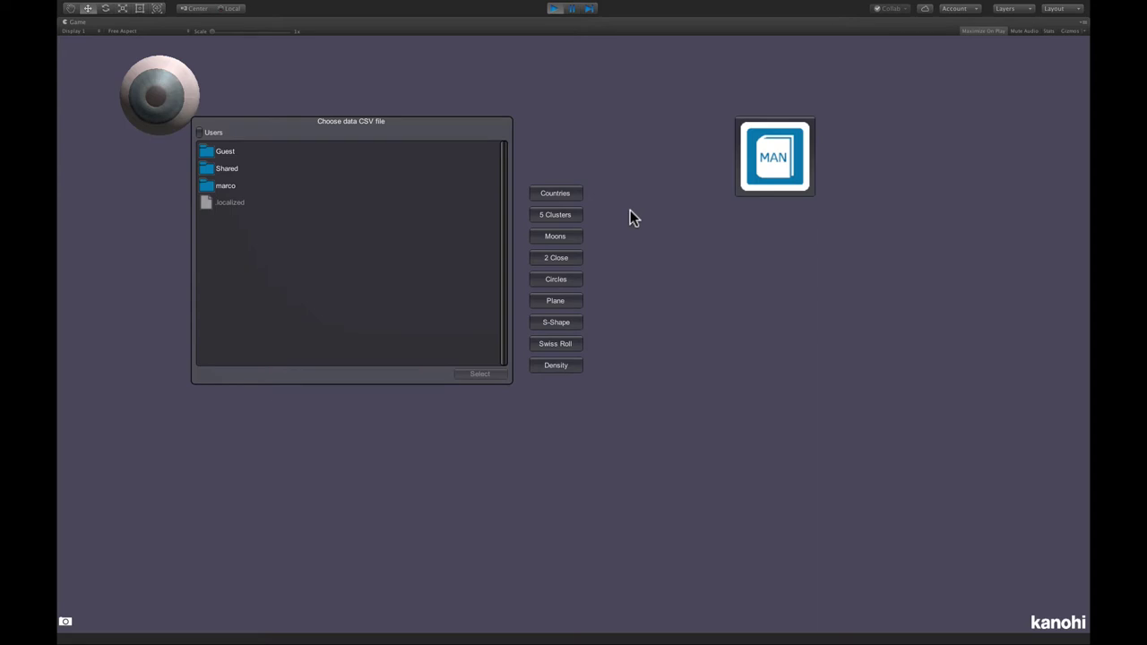
Load the 5 Clusters sample data set and display it as a 2D/3D scatter plot.
{"action": "left_click", "coordinate": [550, 214]}
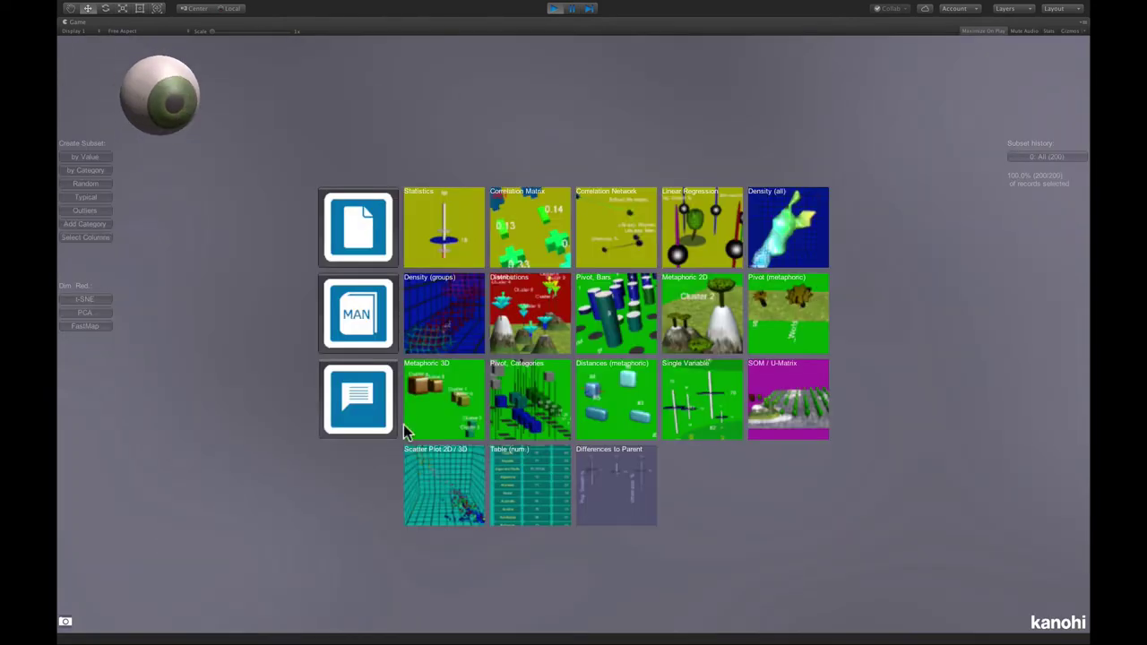
{"action": "left_click", "coordinate": [440, 455]}
{"action": "left_click_drag", "start_coordinate": [472, 377], "coordinate": [528, 417]}
Color the scatter plot points by groups using CLUST-DBSCAN.
{"action": "left_click", "coordinate": [518, 67]}
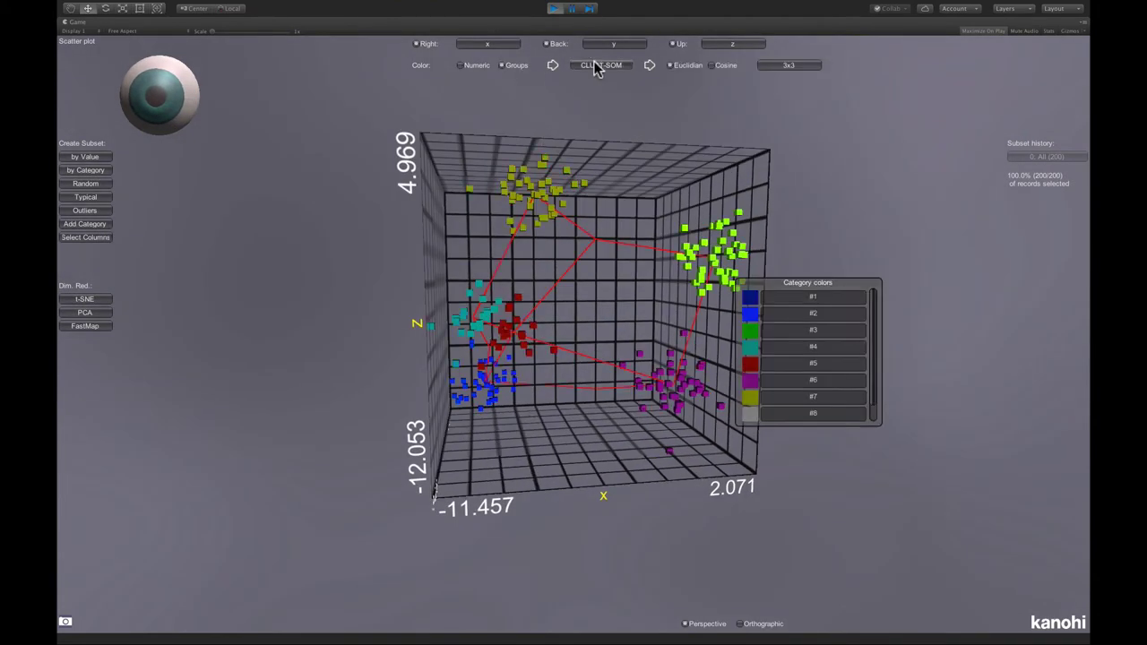
{"action": "left_click", "coordinate": [597, 67]}
{"action": "left_click", "coordinate": [599, 95]}
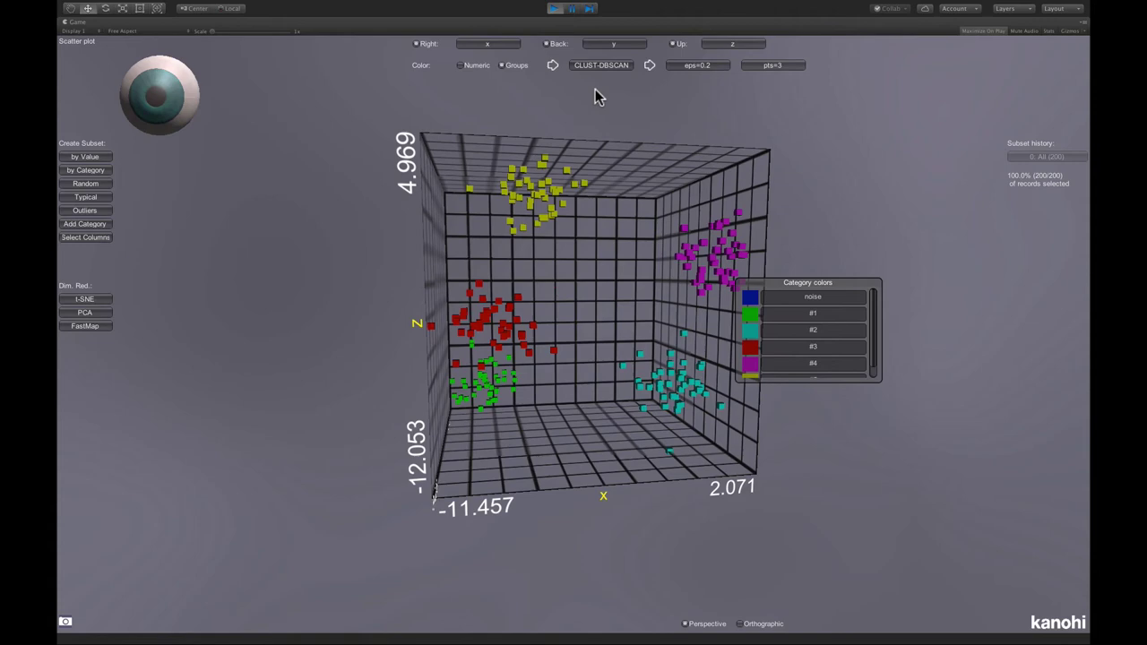
{"action": "left_click_drag", "start_coordinate": [619, 184], "coordinate": [565, 200]}
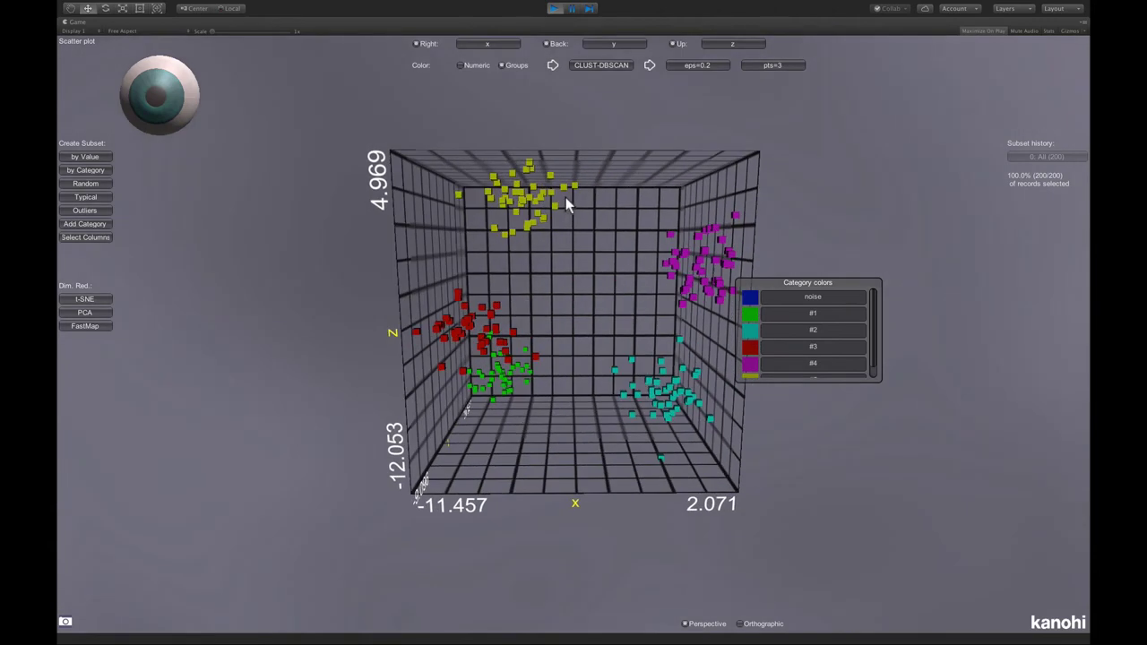
{"action": "left_click_drag", "start_coordinate": [642, 223], "coordinate": [625, 188]}
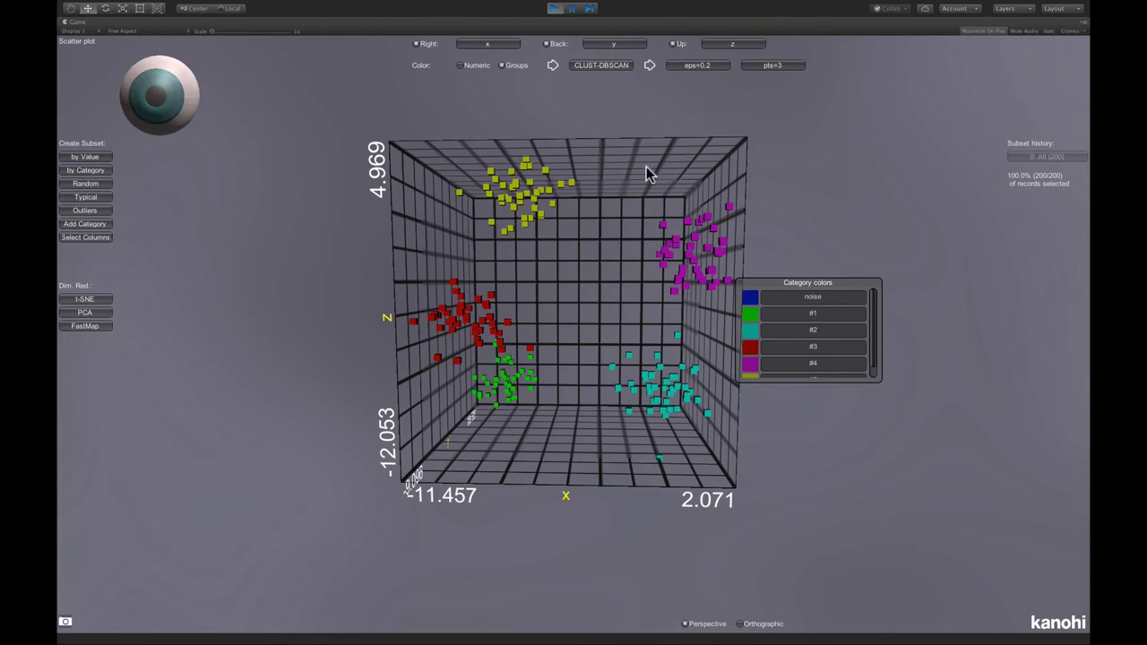
Load the Moons sample data set and display it as a 2D/3D scatter plot.
{"action": "left_click", "coordinate": [176, 101]}
{"action": "left_click", "coordinate": [352, 247]}
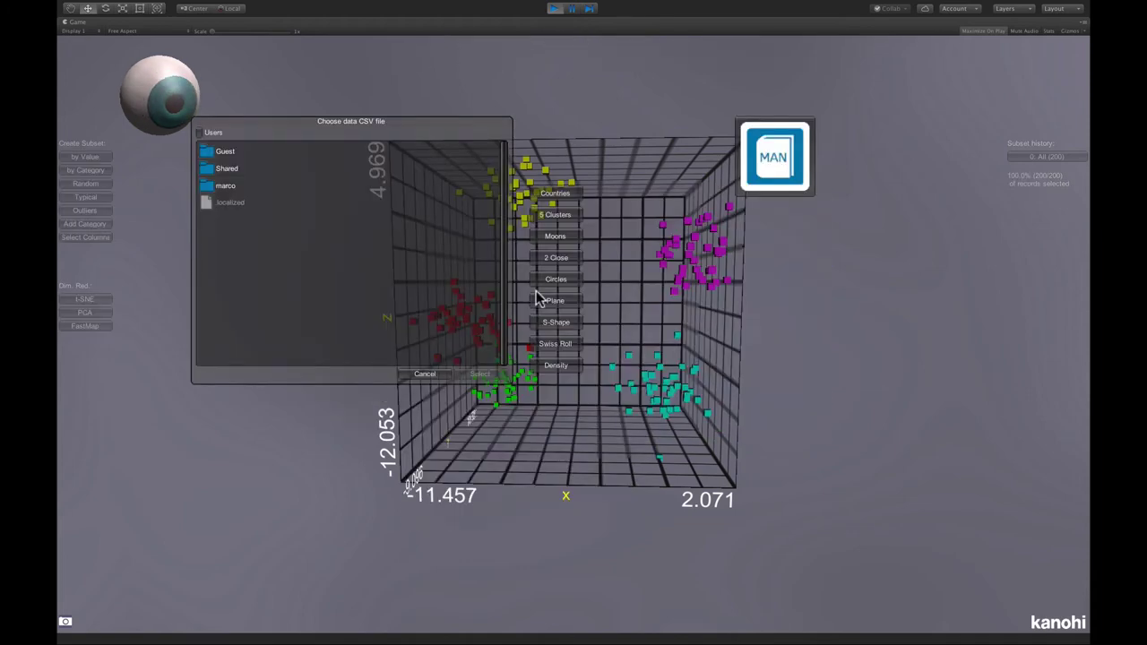
{"action": "left_click", "coordinate": [556, 238]}
{"action": "left_click", "coordinate": [155, 108]}
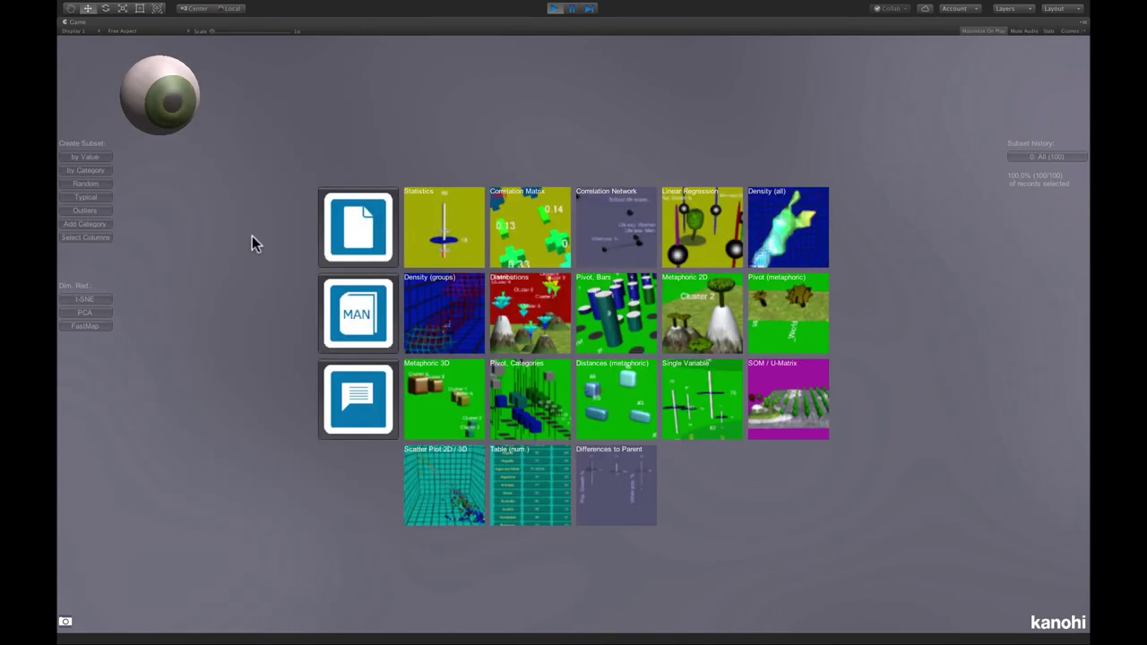
{"action": "left_click", "coordinate": [433, 476]}
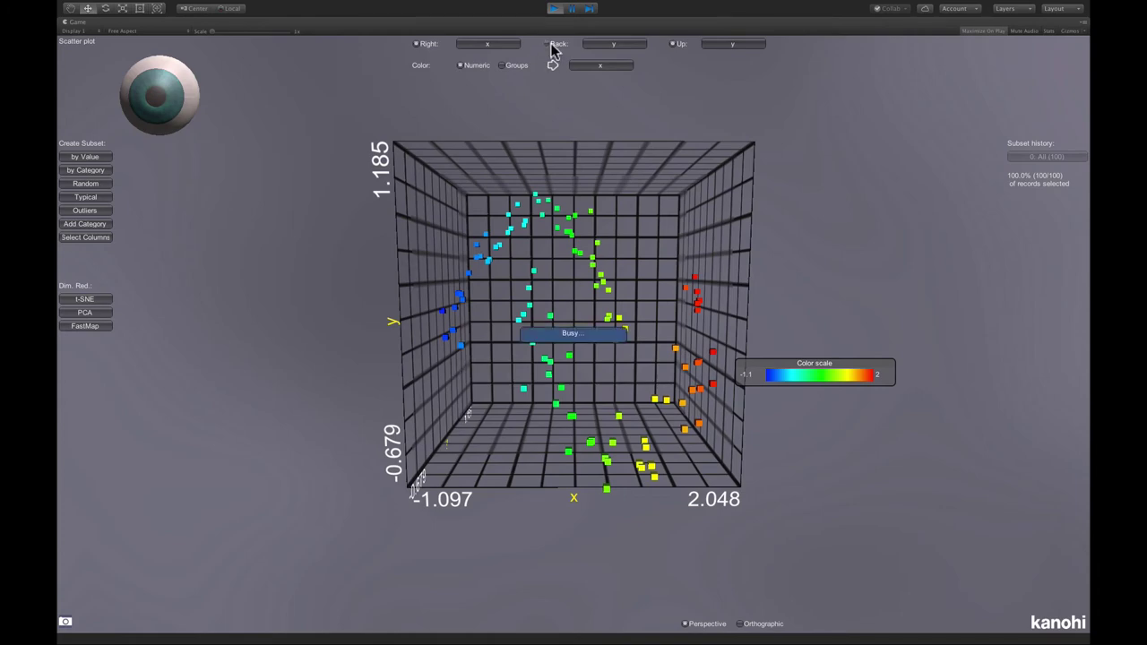
Turn off the Back axis of the scatter plot and switch to orthographic projection.
{"action": "scroll", "coordinate": [690, 484], "scroll_direction": "up", "scroll_amount": 5}
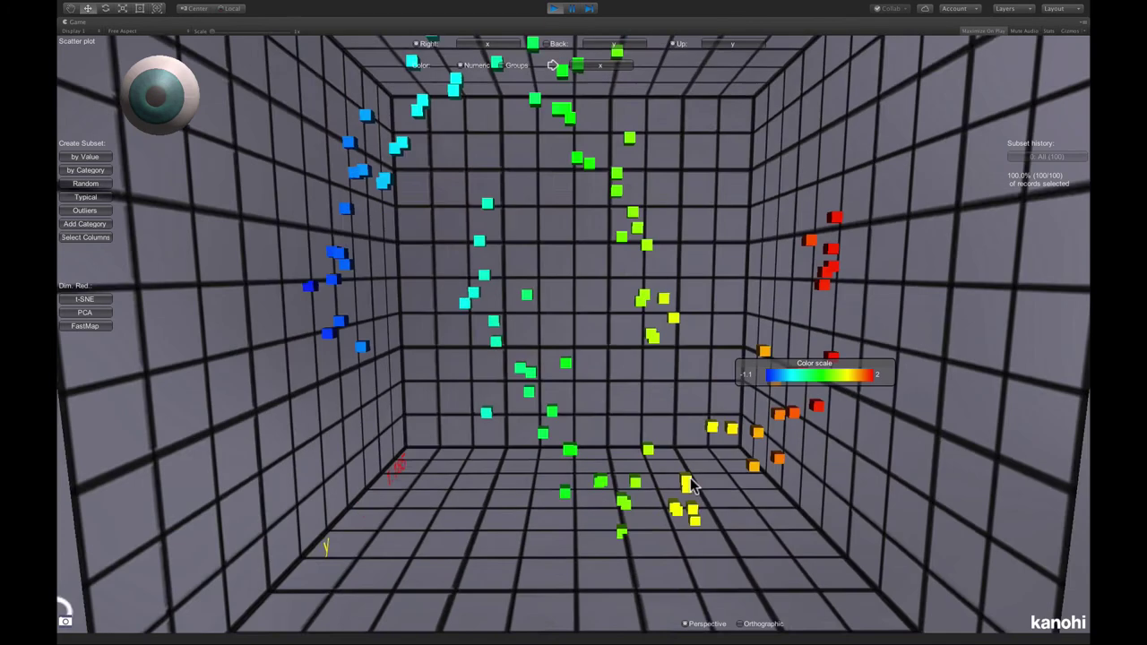
{"action": "scroll", "coordinate": [714, 546], "scroll_direction": "down", "scroll_amount": 8}
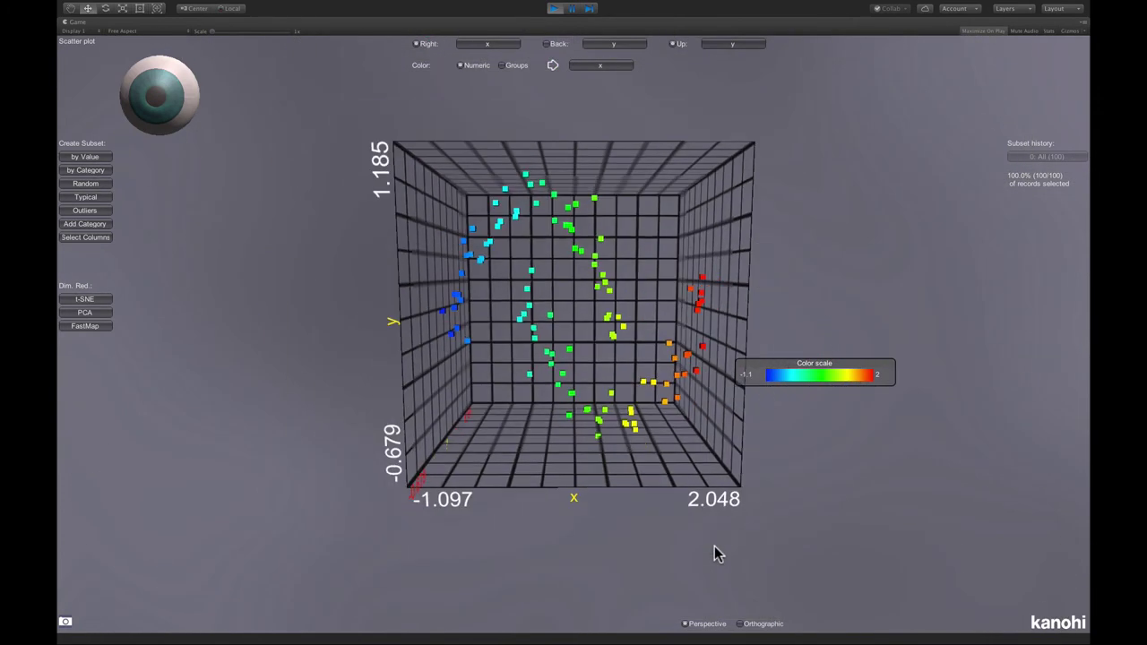
{"action": "left_click", "coordinate": [747, 625]}
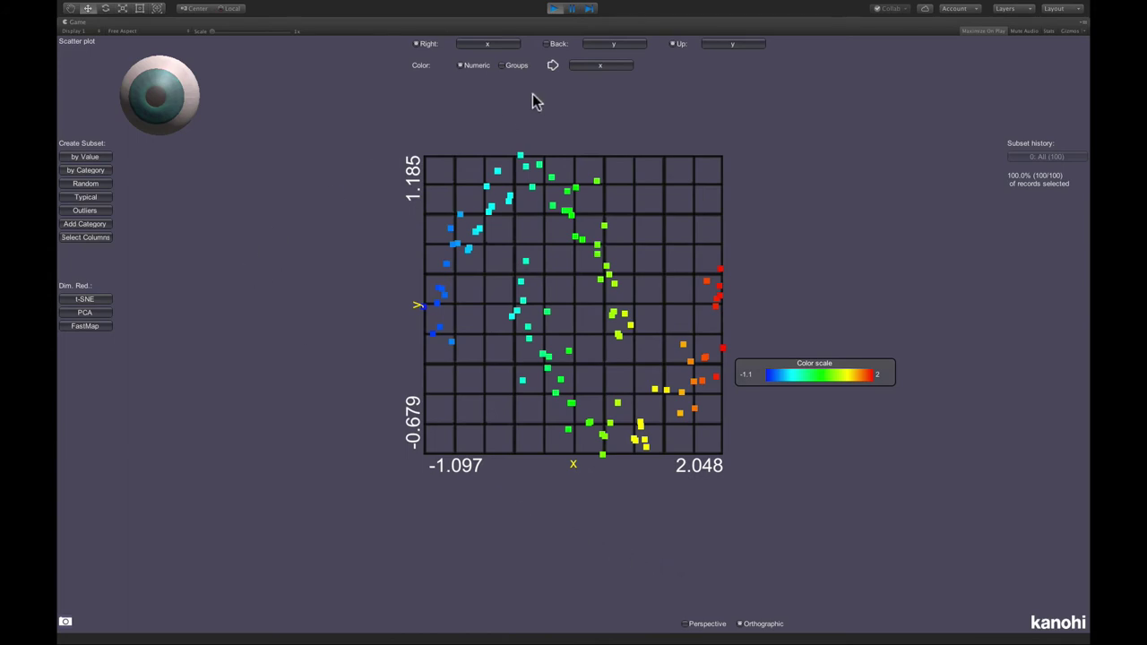
Color the Moons points by CLUST-DBSCAN groups with eps=0.3.
{"action": "left_click", "coordinate": [518, 66]}
{"action": "left_click", "coordinate": [598, 66]}
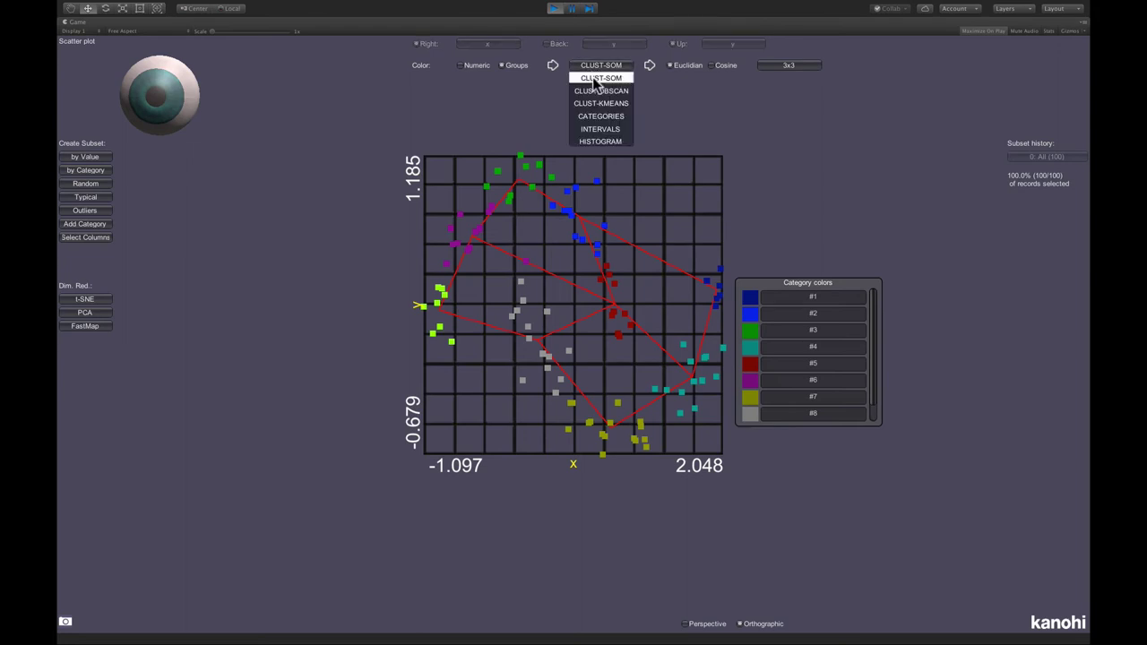
{"action": "left_click", "coordinate": [597, 93]}
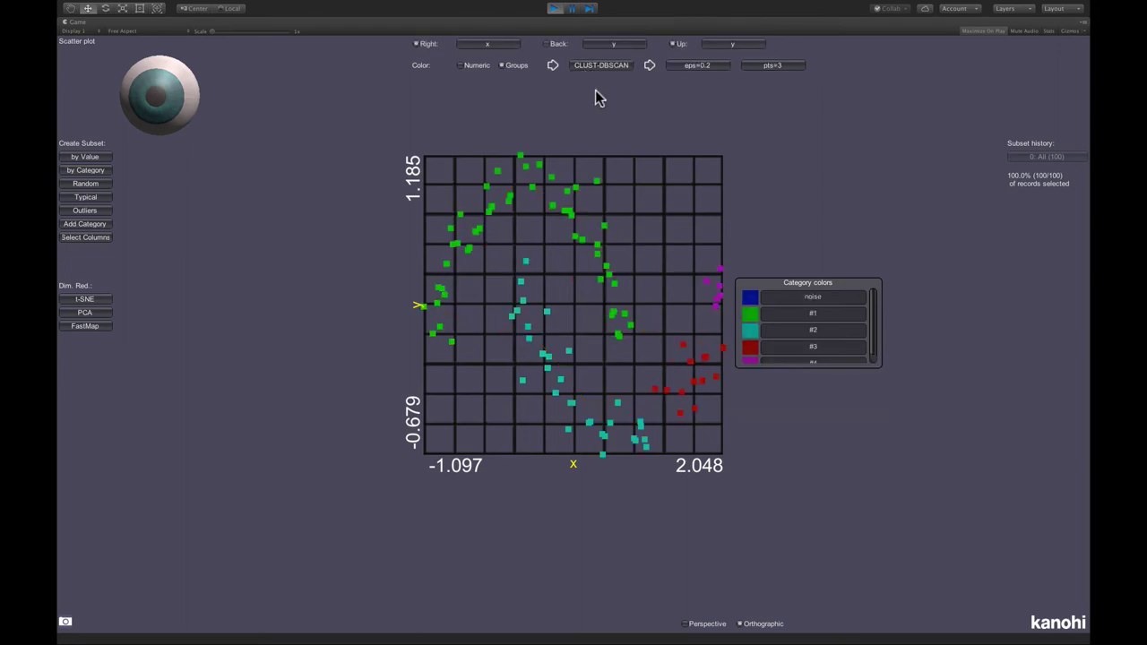
{"action": "left_click", "coordinate": [697, 67]}
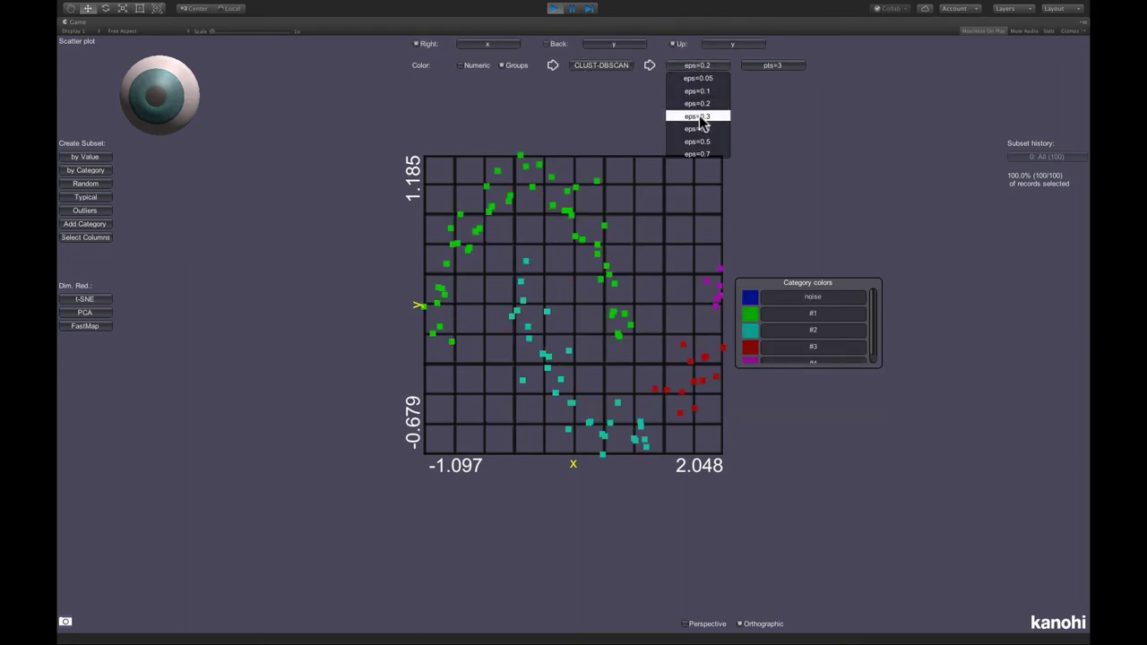
{"action": "left_click", "coordinate": [699, 115]}
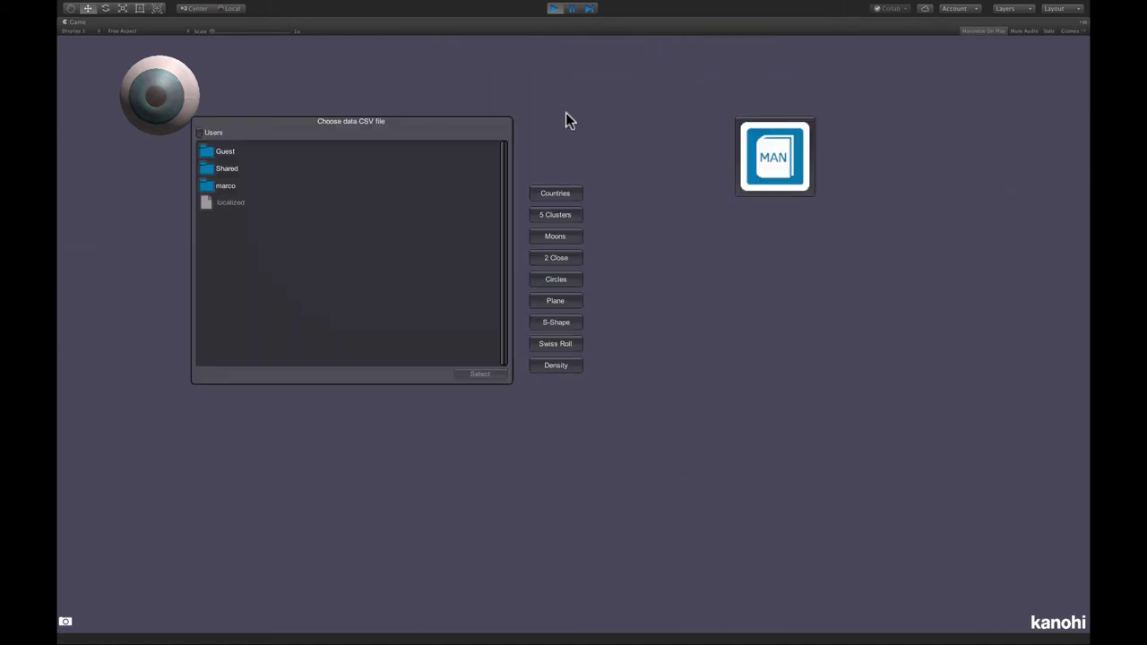
Load the 2 Close sample data set and show it in the 2D/3D scatter plot.
{"action": "left_click", "coordinate": [556, 258]}
{"action": "left_click", "coordinate": [183, 106]}
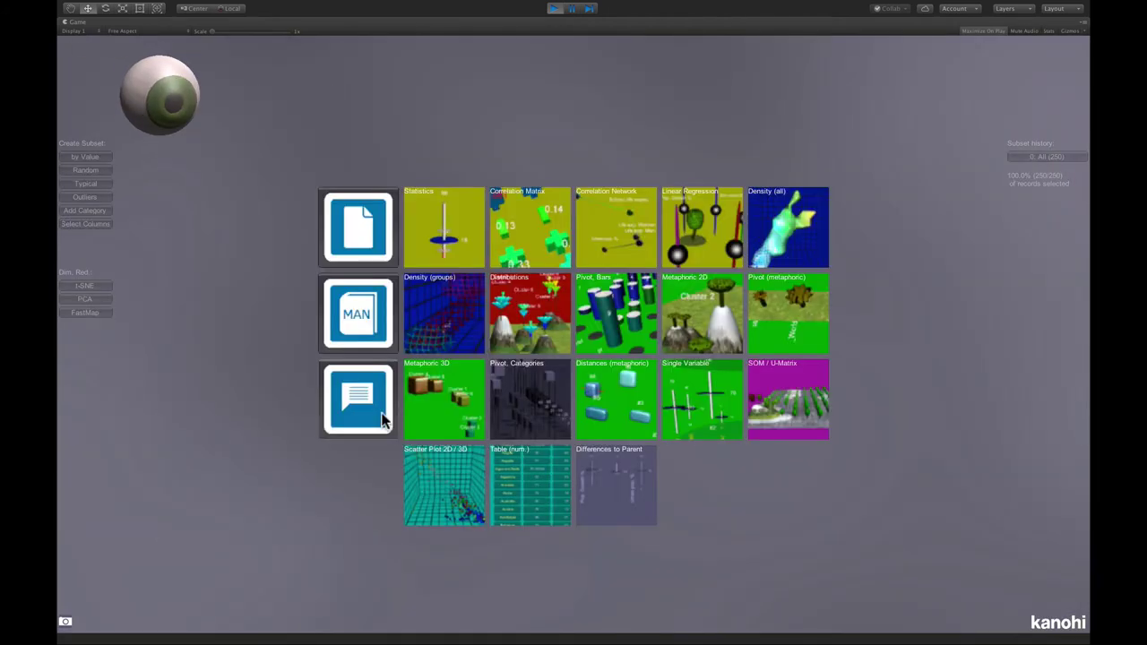
{"action": "left_click", "coordinate": [450, 467]}
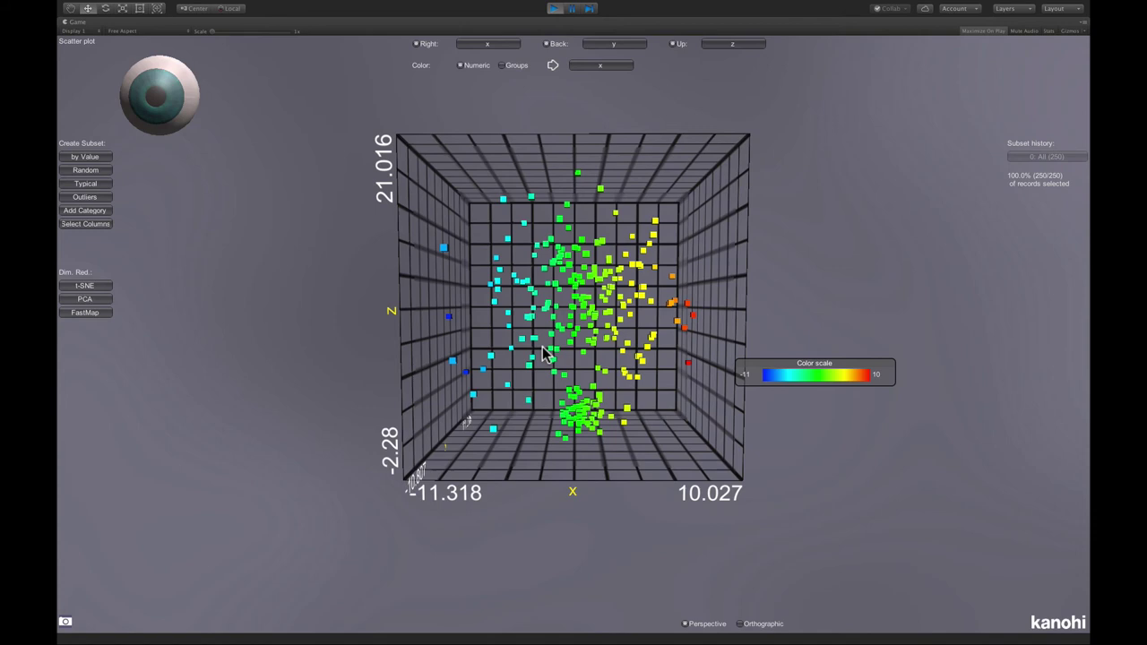
Create a subset with an added category column from CLUST-KMEANS grouping with 3 clusters.
{"action": "left_click", "coordinate": [95, 212]}
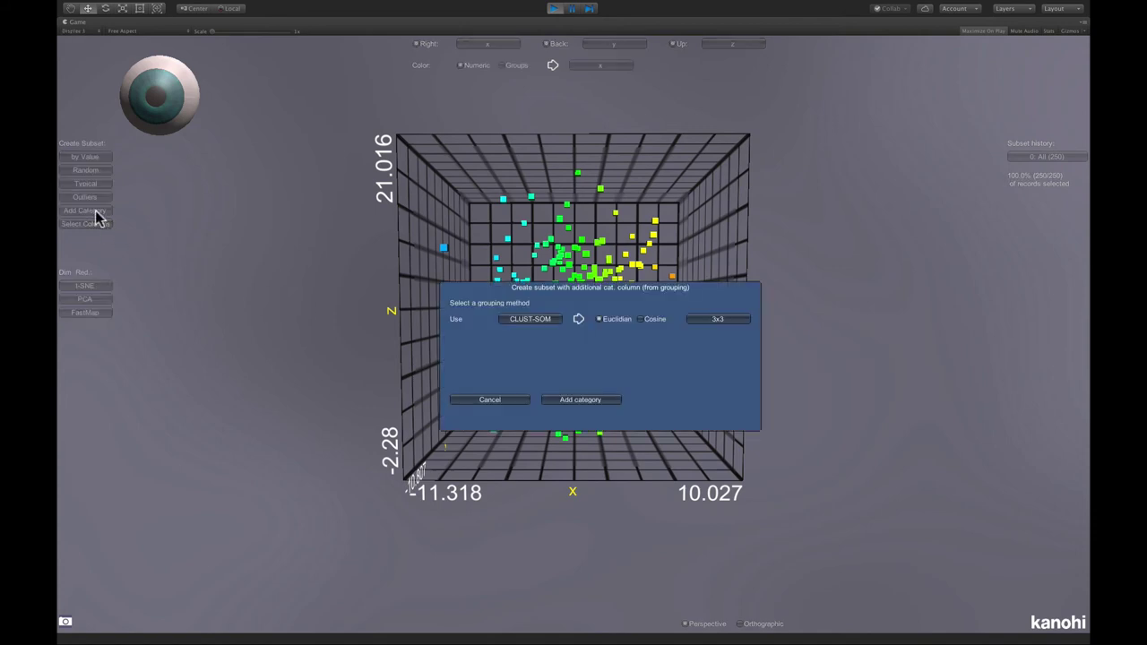
{"action": "left_click", "coordinate": [536, 325]}
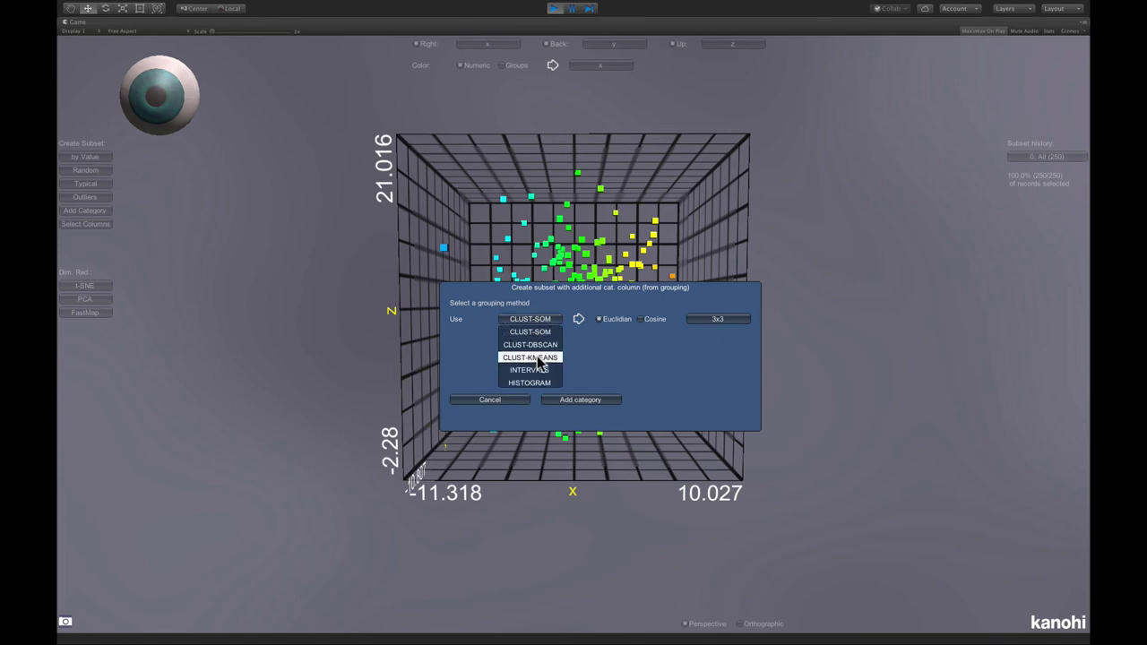
{"action": "left_click", "coordinate": [541, 359]}
{"action": "left_click", "coordinate": [630, 321]}
{"action": "left_click", "coordinate": [633, 334]}
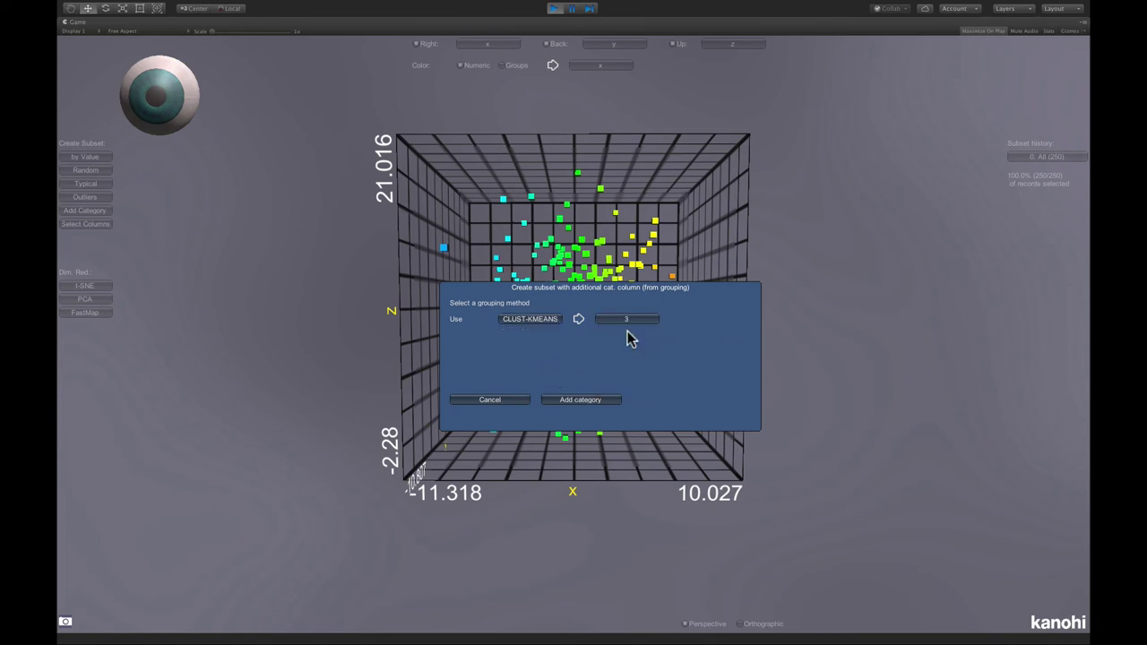
{"action": "left_click", "coordinate": [581, 400]}
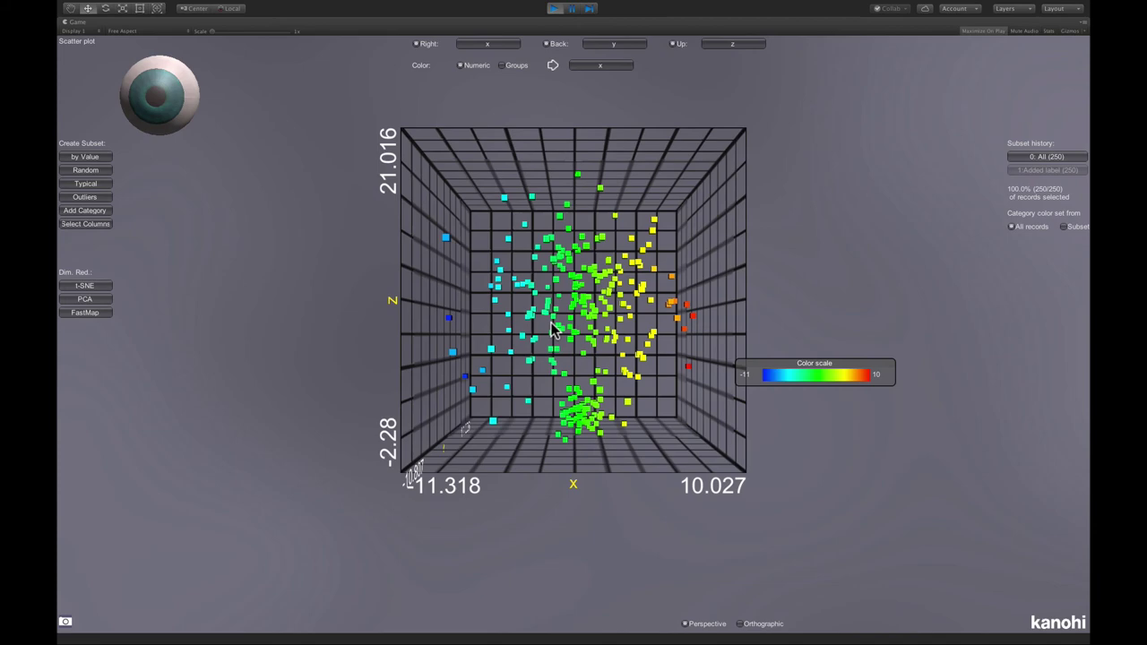
Open the numerical table to inspect the added k-means clustering column.
{"action": "left_click", "coordinate": [161, 100]}
{"action": "left_click", "coordinate": [527, 485]}
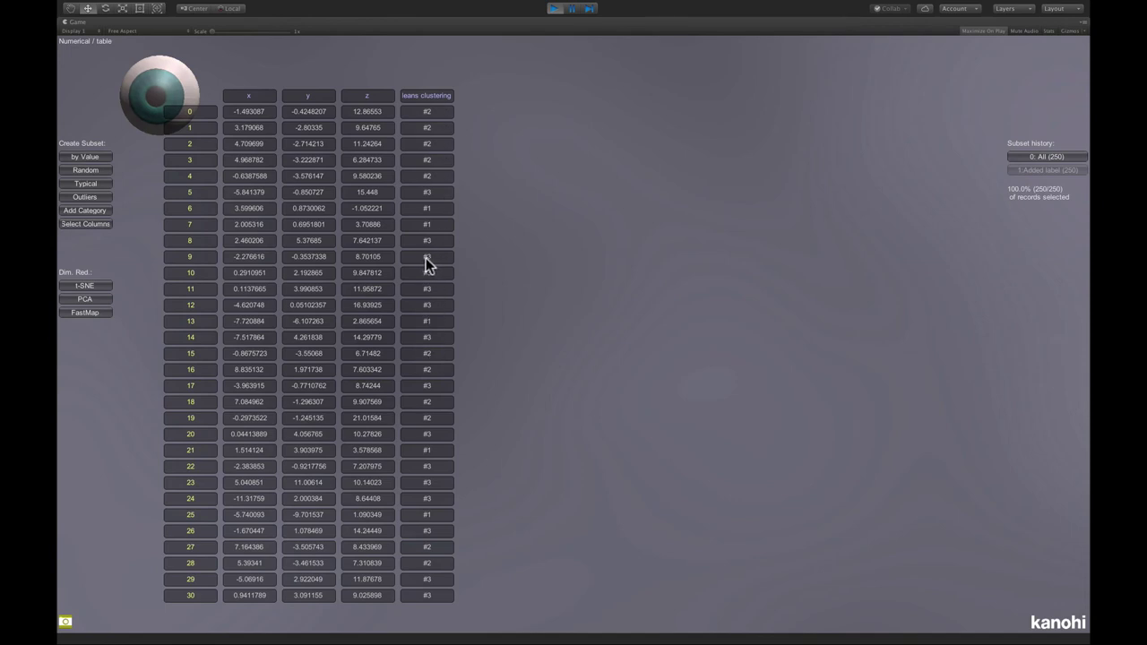
Return to the scatter plot and reduce the data to 2 dimensions with t-SNE.
{"action": "left_click", "coordinate": [161, 87]}
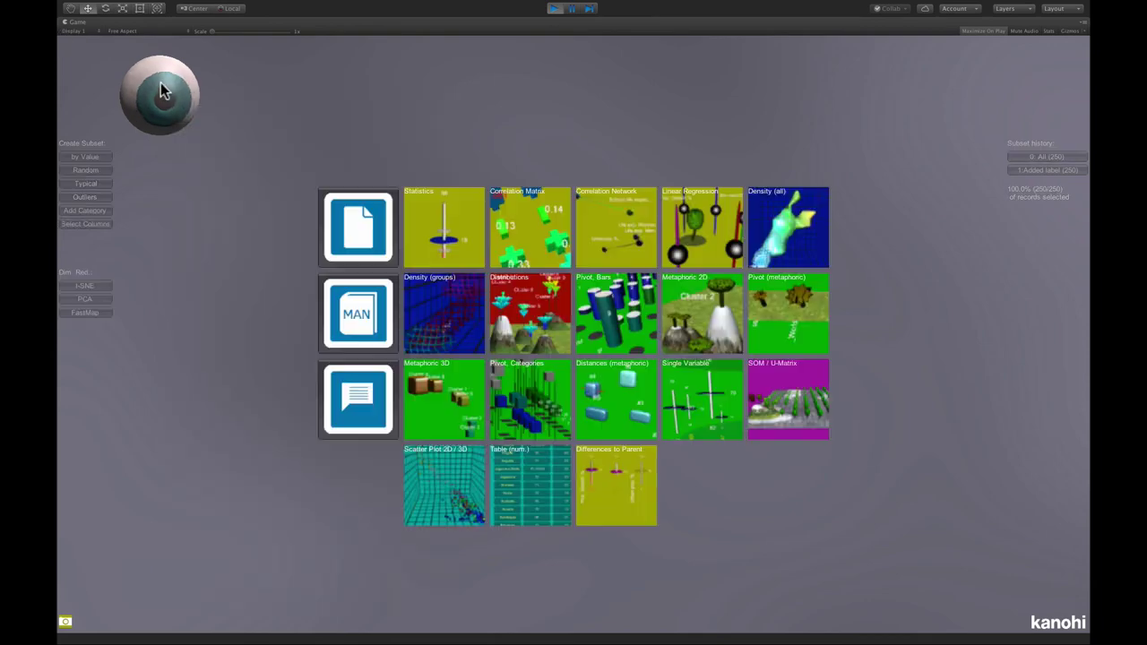
{"action": "left_click", "coordinate": [448, 468]}
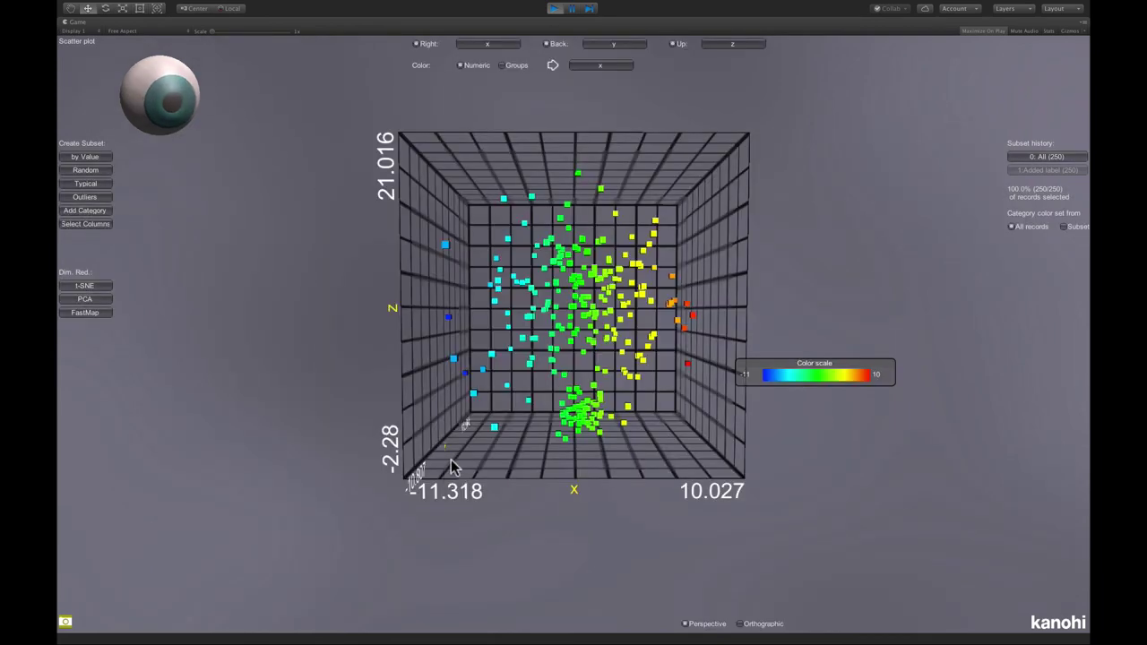
{"action": "left_click", "coordinate": [86, 286]}
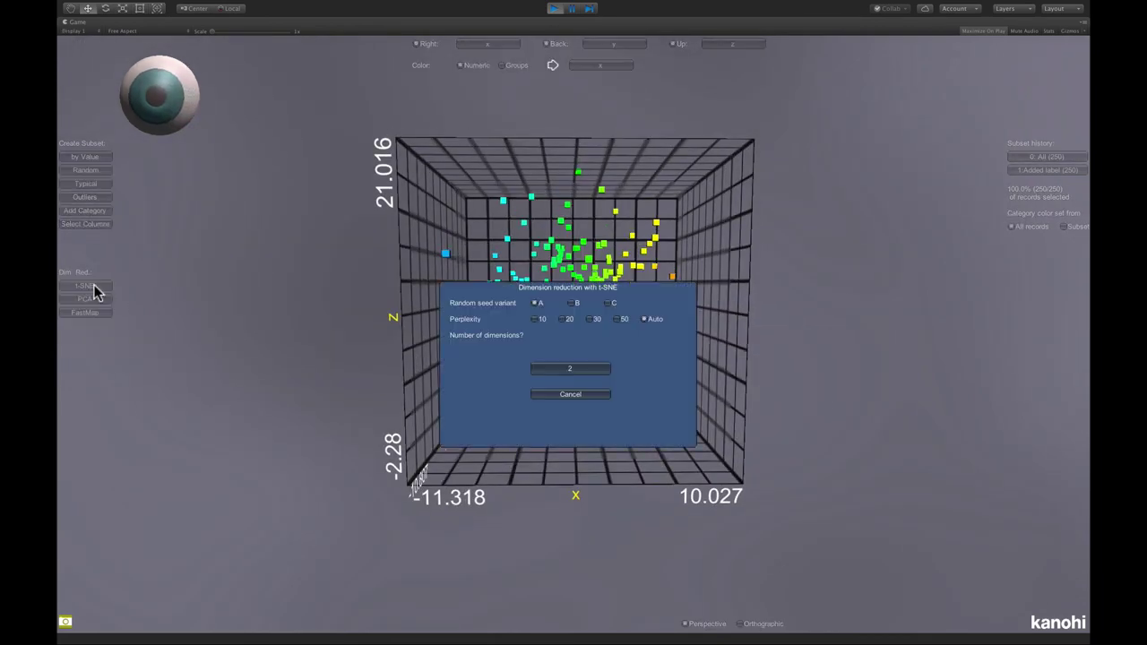
{"action": "left_click", "coordinate": [568, 369]}
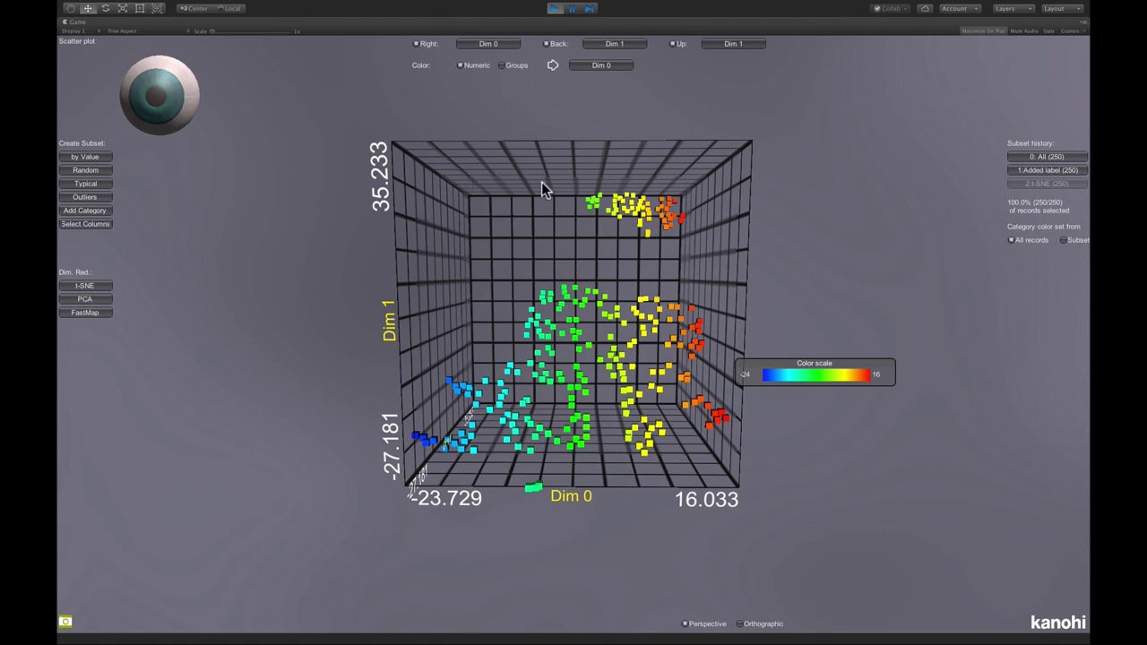
Color the t-SNE points by groups using CLUST-KMEANS.
{"action": "left_click", "coordinate": [514, 67]}
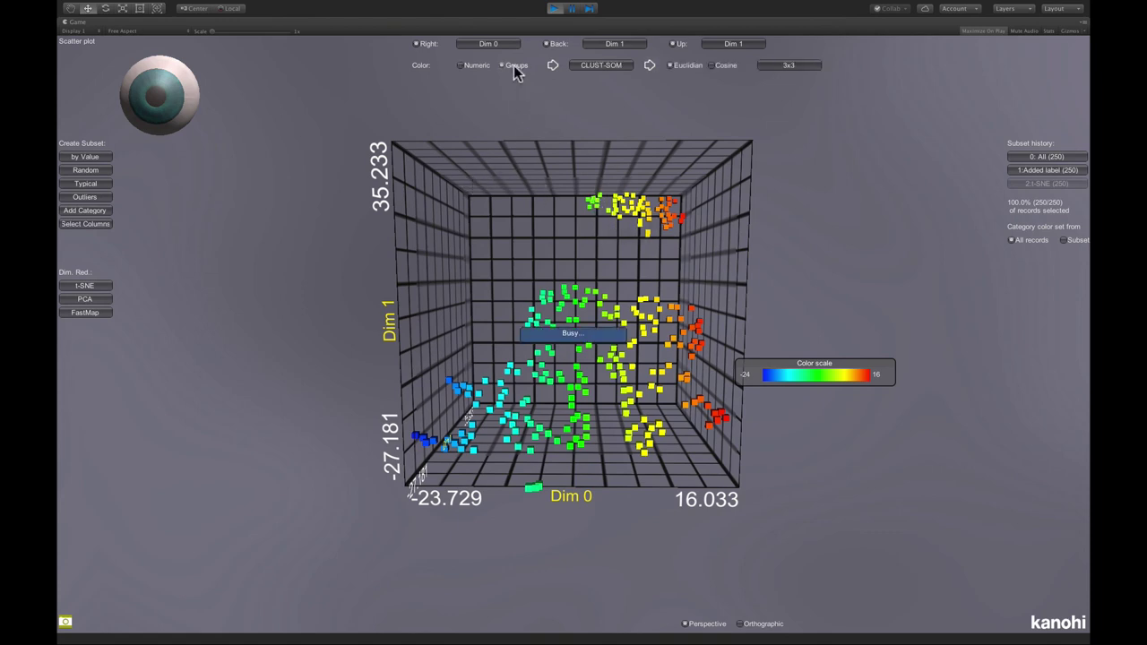
{"action": "left_click", "coordinate": [609, 71]}
{"action": "left_click", "coordinate": [610, 103]}
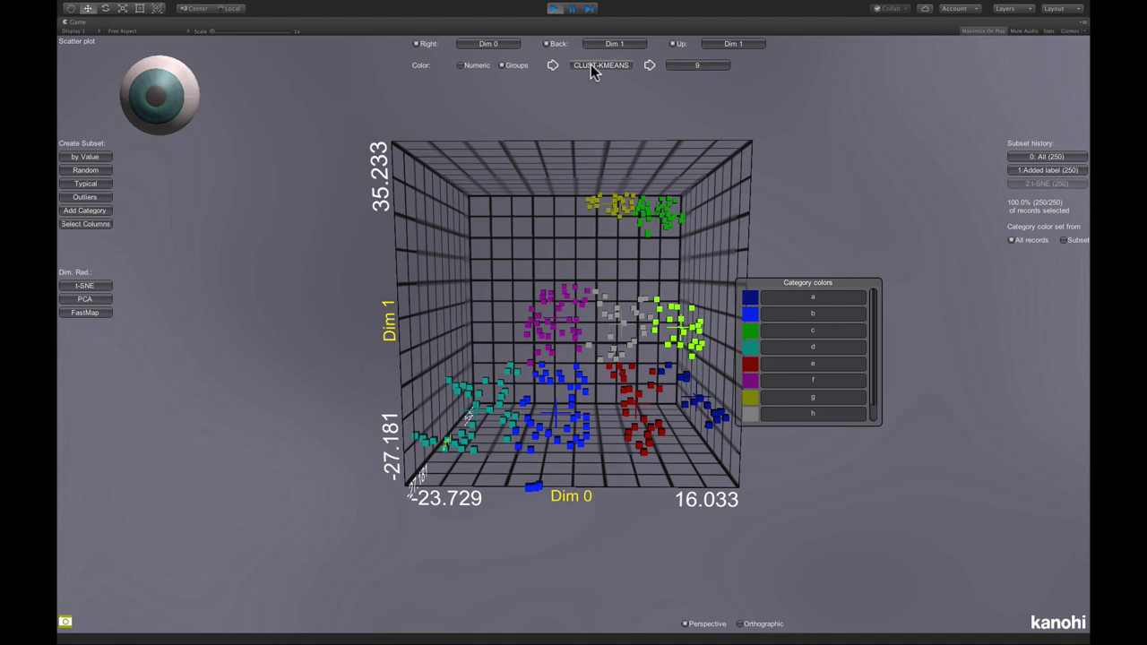
Change the grouping of the t-SNE points to CATEGORIES, based on the added k-means clustering column.
{"action": "left_click", "coordinate": [590, 68]}
{"action": "left_click", "coordinate": [600, 116]}
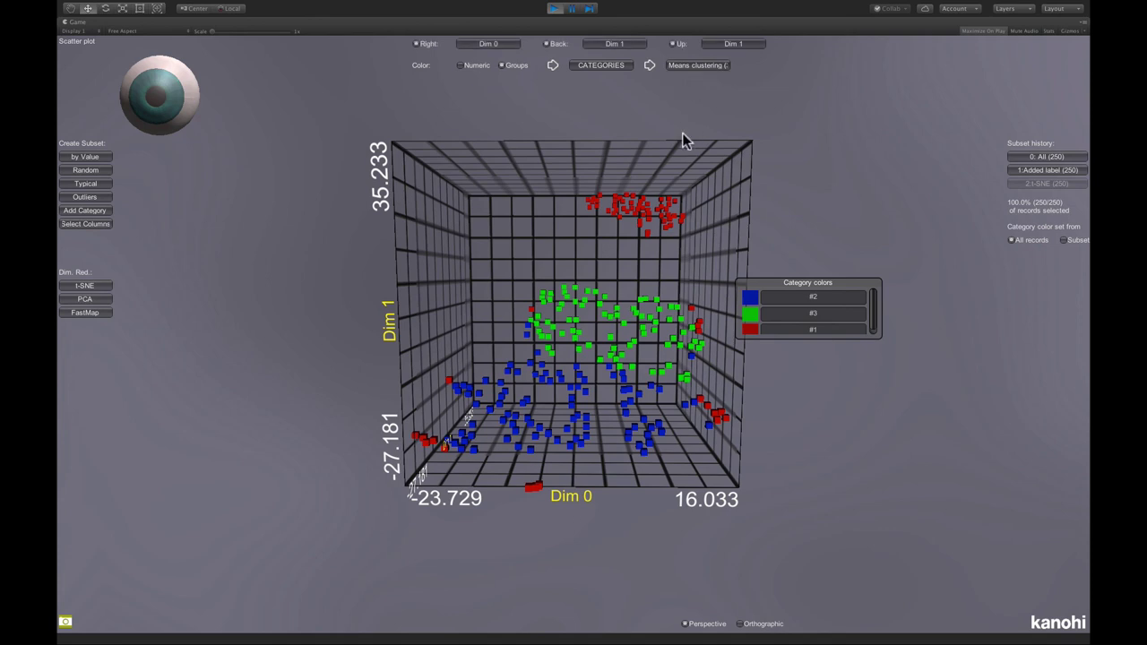
{"action": "left_click_drag", "start_coordinate": [760, 190], "coordinate": [746, 181]}
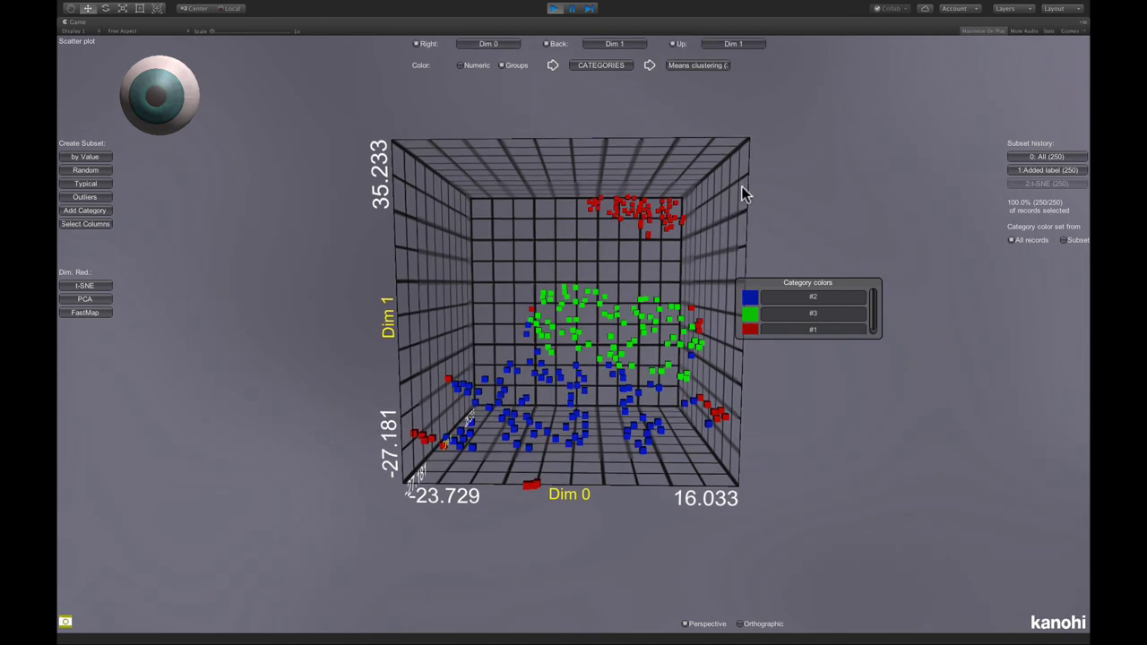